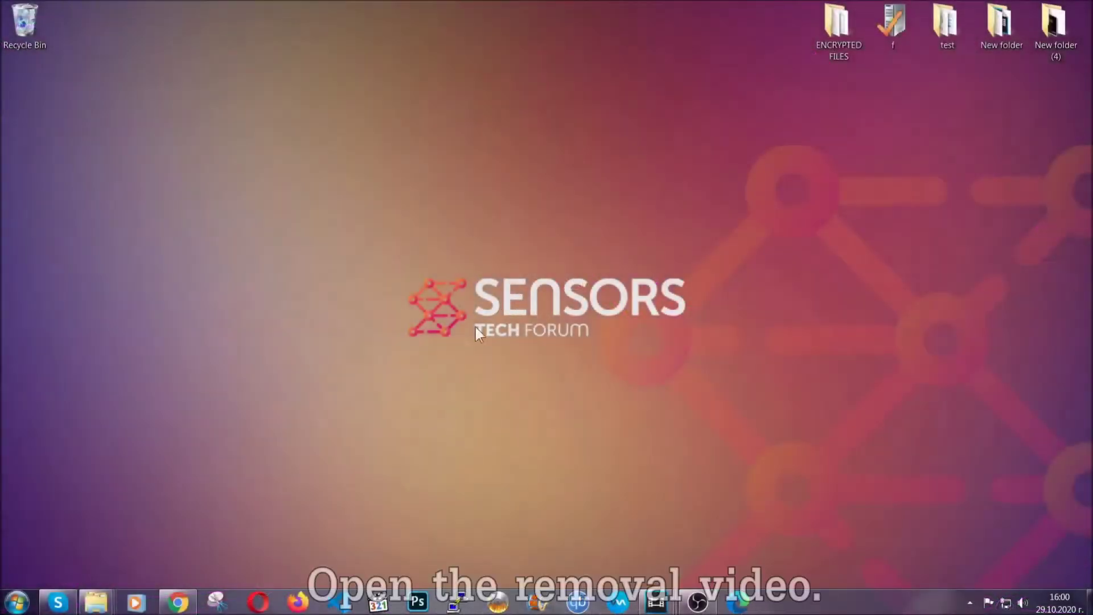
- In Chrome, follow the YouTube video's Full Removal Guide link to the 'Browser Redirect – What Is It?' article
left_click(178, 603)
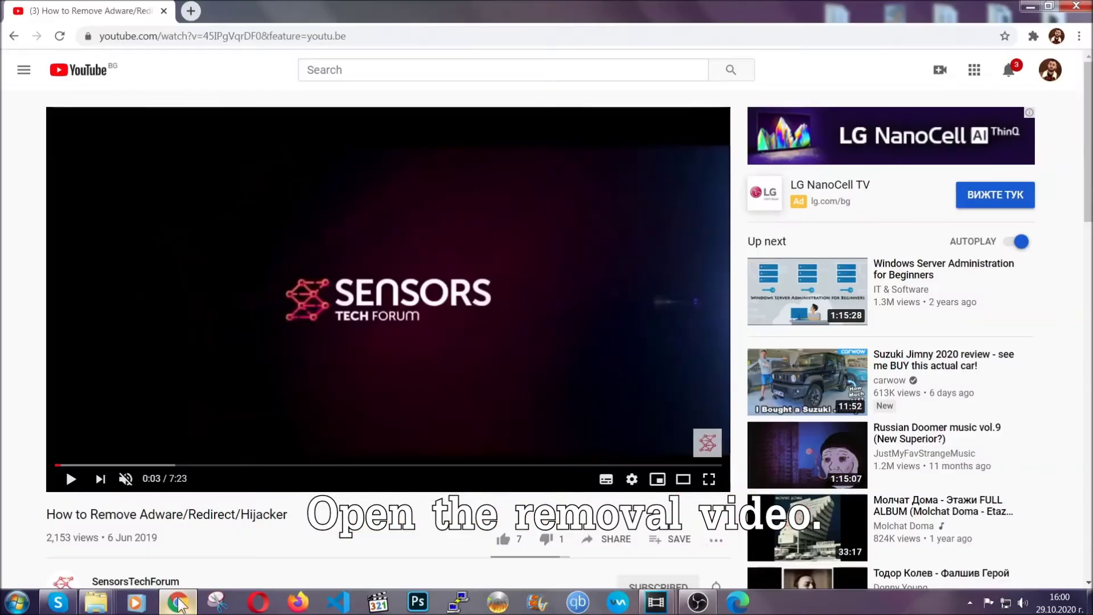
scroll(222, 404, "down", 5)
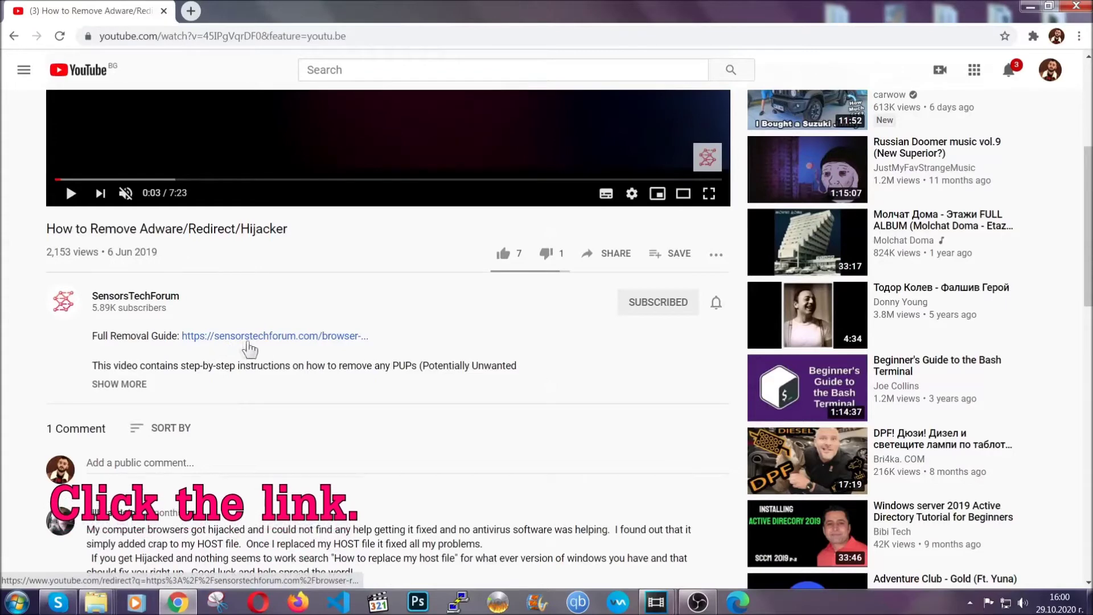
left_click(250, 337)
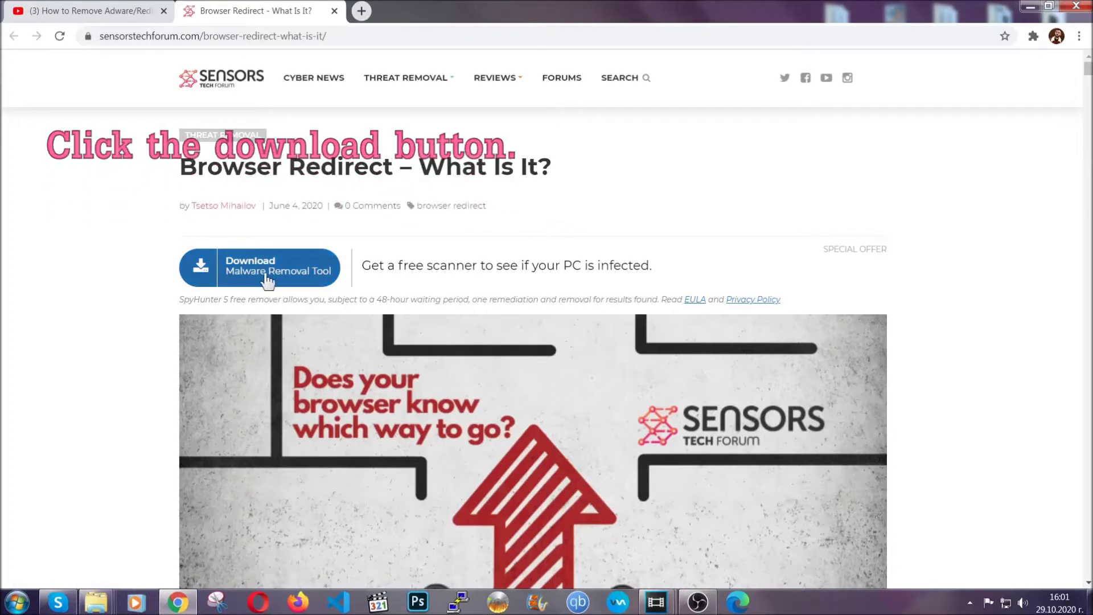
- Download the free Malware Removal Tool and run SpyHunter-Installer.exe from the download bar
left_click(259, 279)
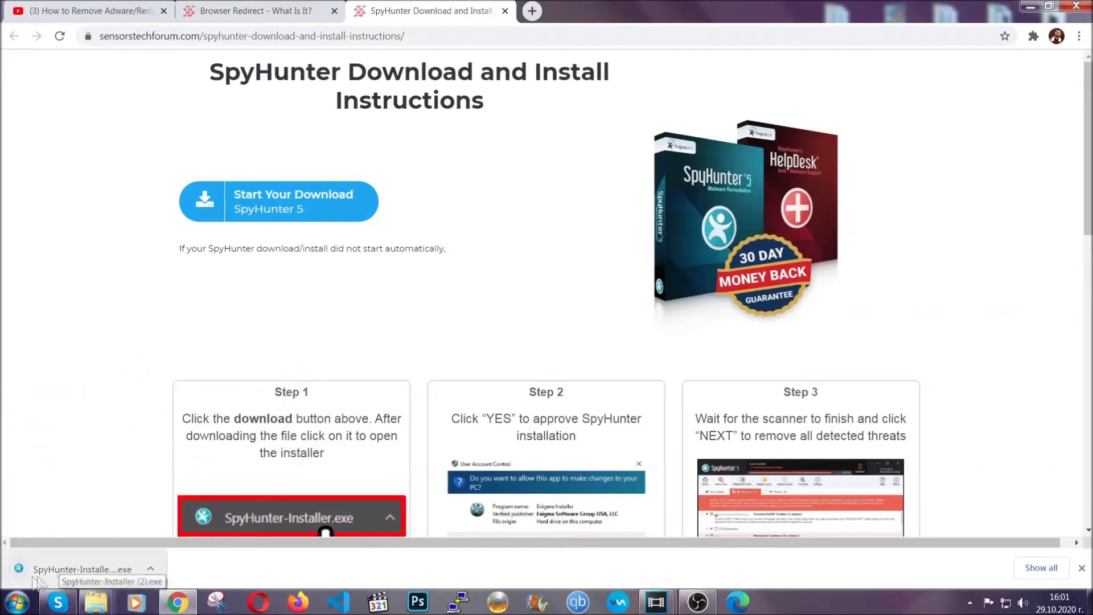
left_click(69, 570)
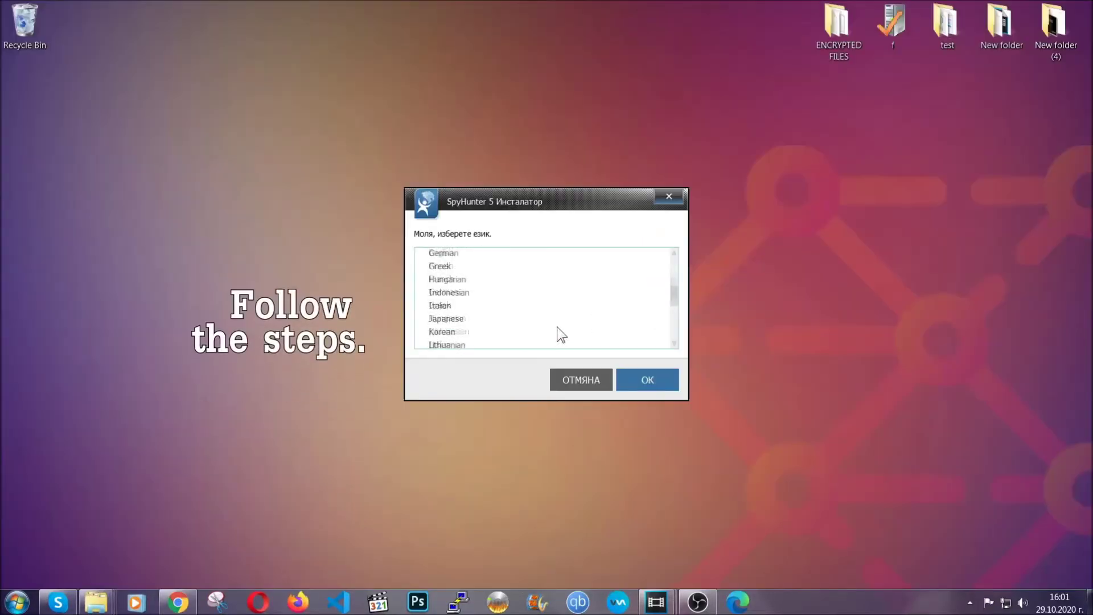
scroll(547, 333, "down", 3)
scroll(541, 336, "down", 2)
scroll(556, 341, "up", 3)
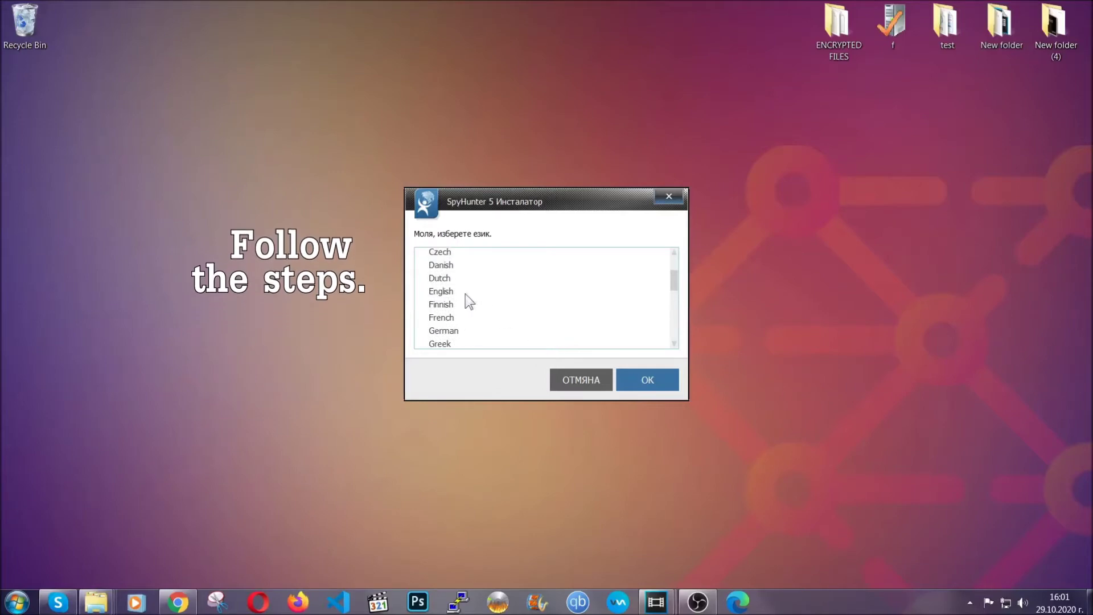
- Install SpyHunter 5 in English, accepting the EULA and Privacy Policy, then finish setup
left_click(450, 291)
left_click(640, 377)
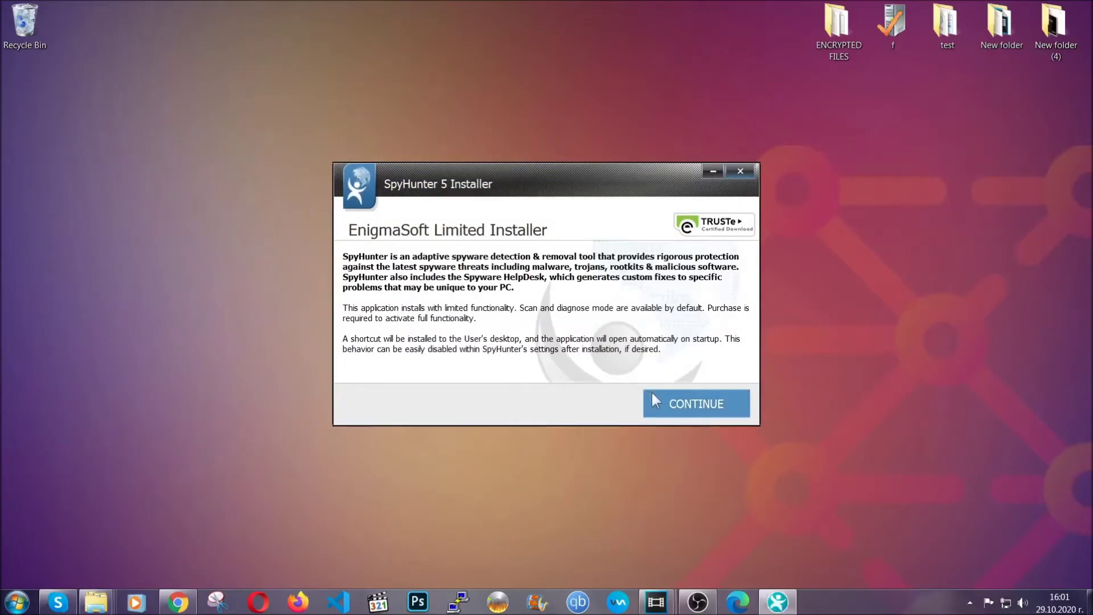
left_click(655, 399)
left_click(641, 367)
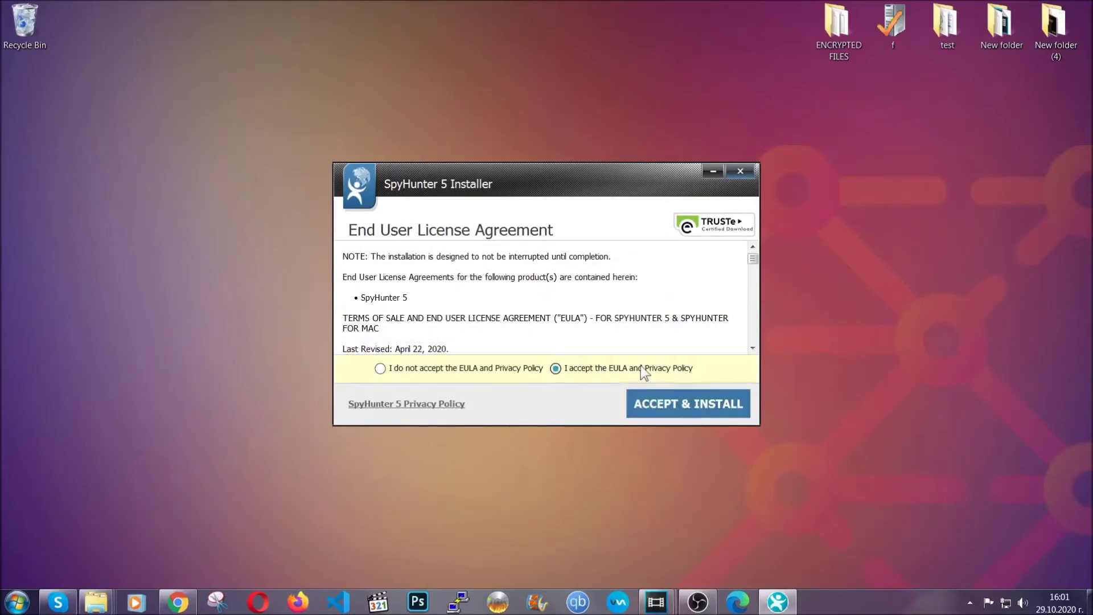
left_click(658, 401)
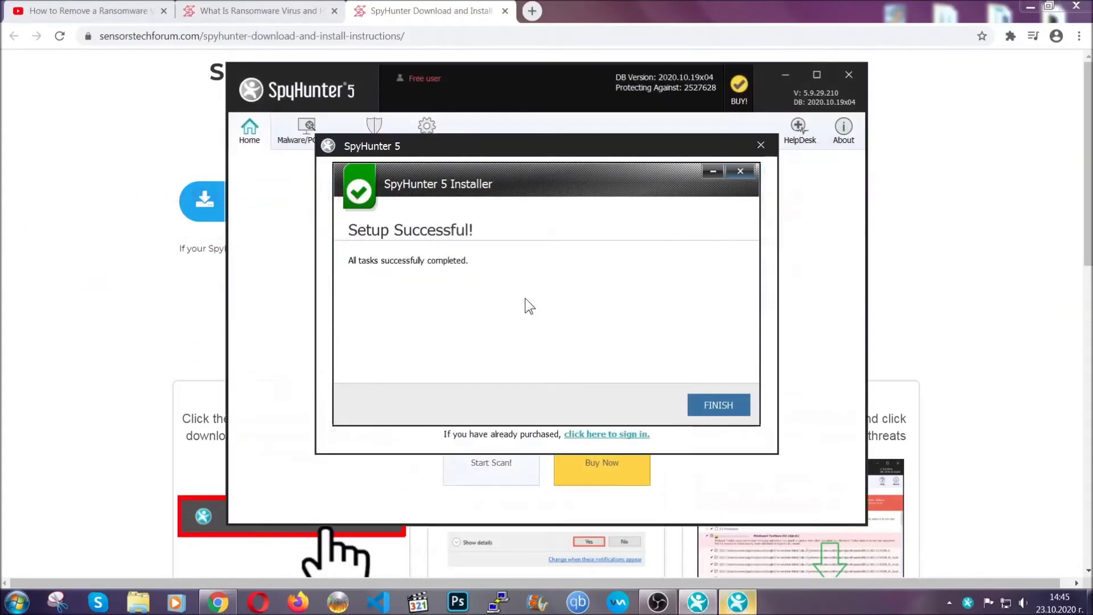
left_click(699, 407)
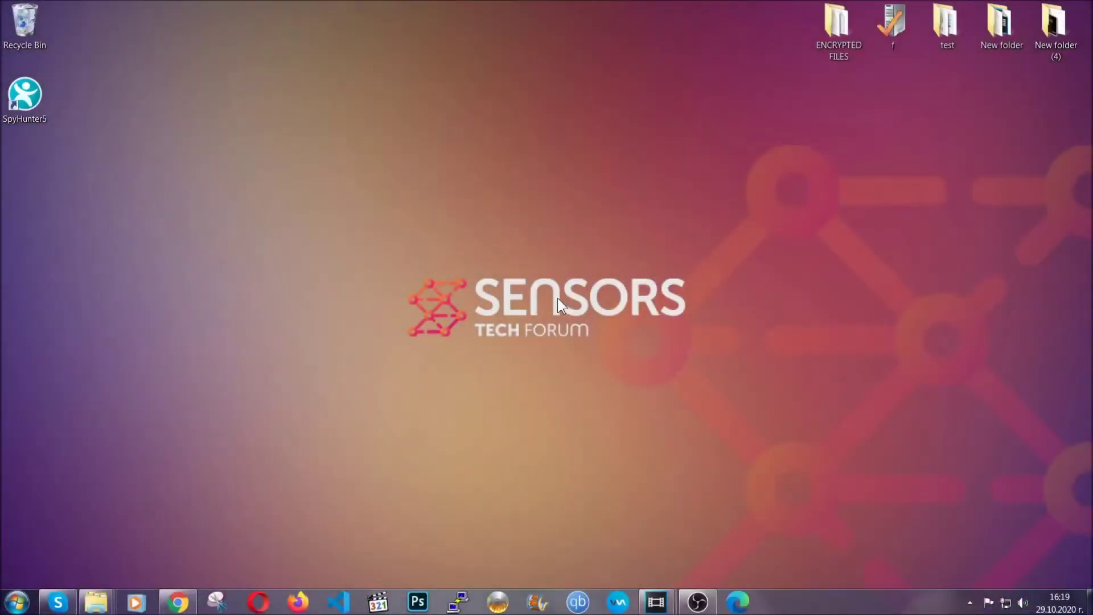
- Run APPWIZ.CPL from the Run dialog to open Programs and Features
key("super+r")
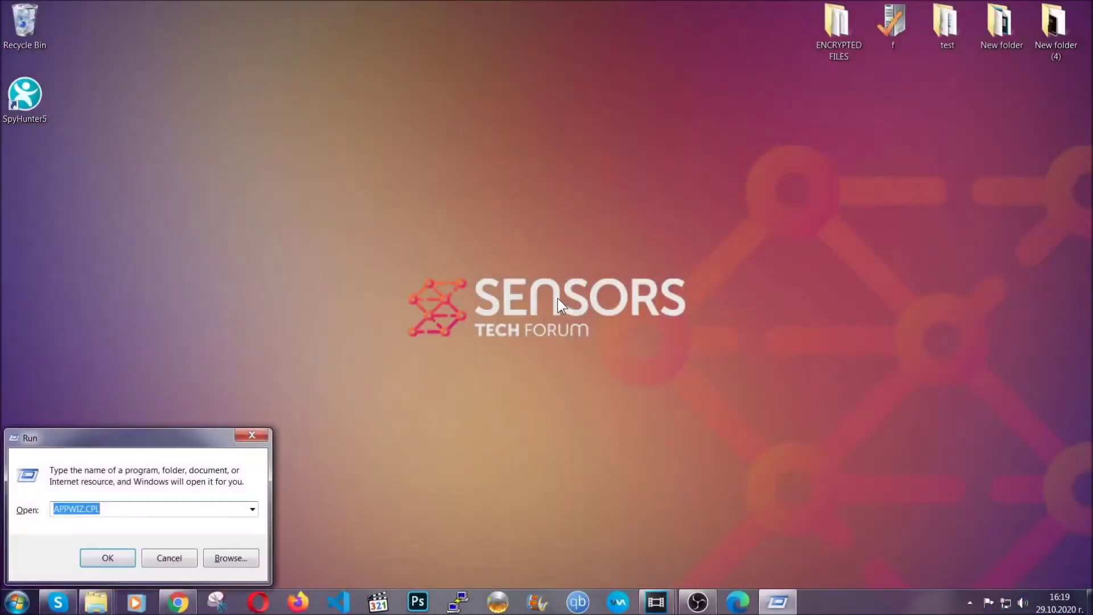
left_click(110, 510)
double_click(109, 510)
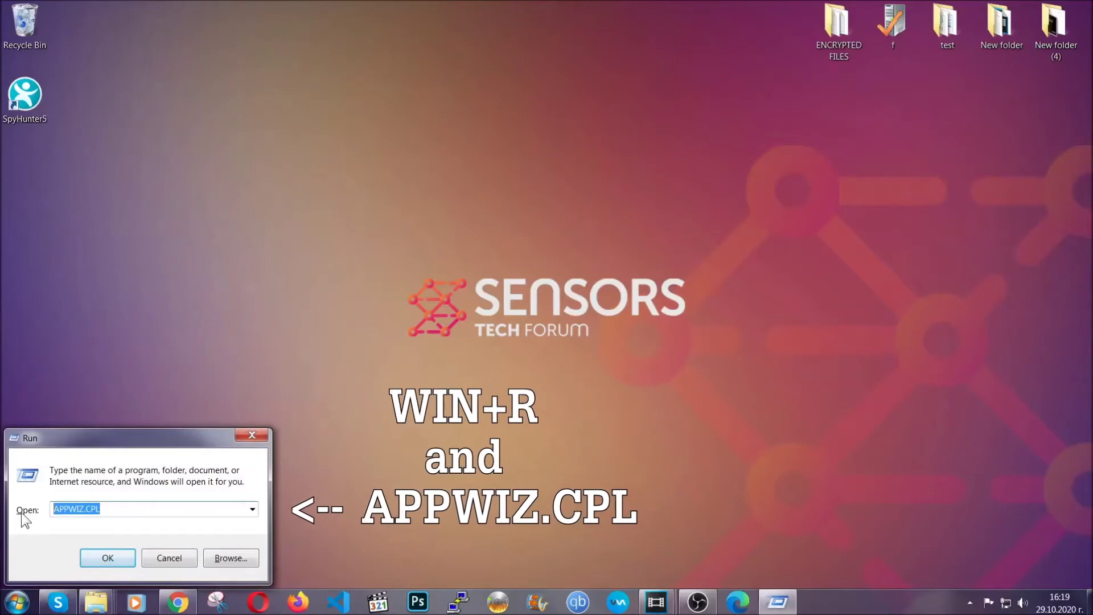
left_click(107, 557)
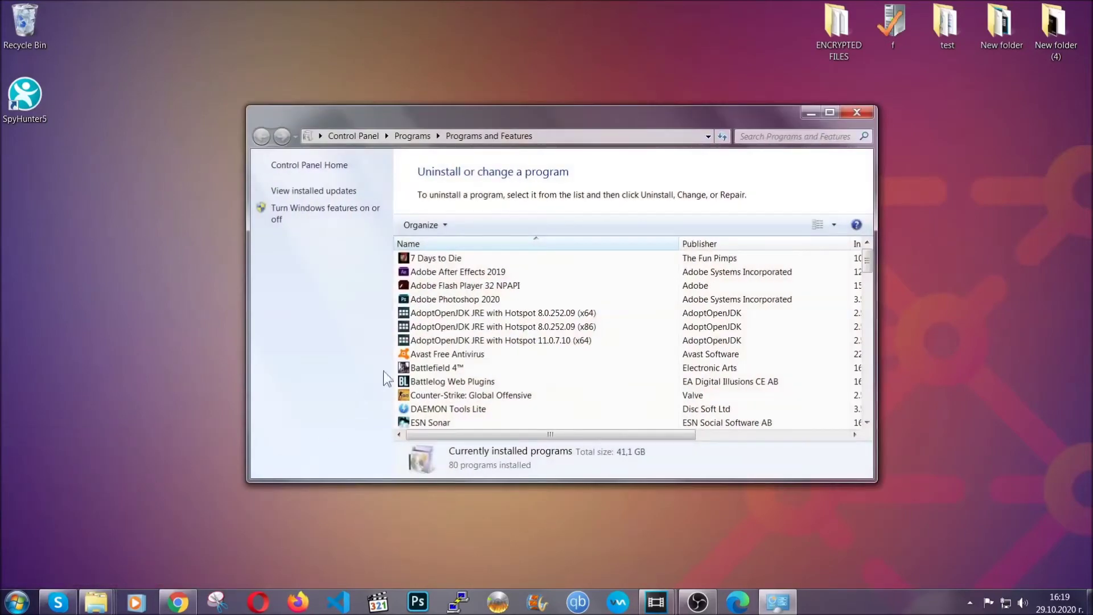
- Uninstall SUSPICIOUS PROGRAM, confirm the removal and dismiss the success message
scroll(578, 313, "down", 20)
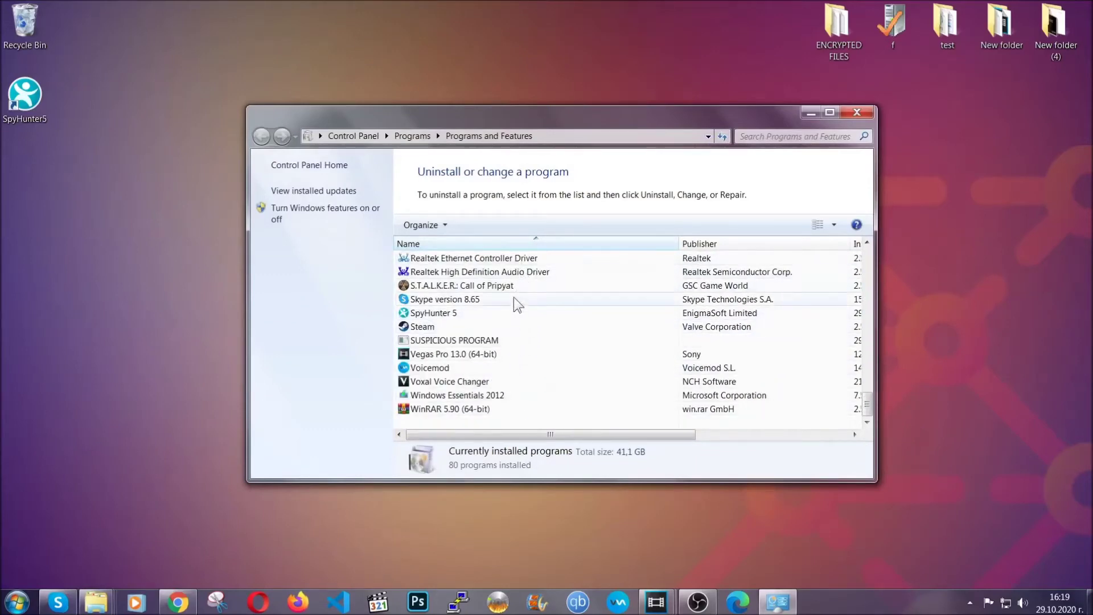
left_click(428, 342)
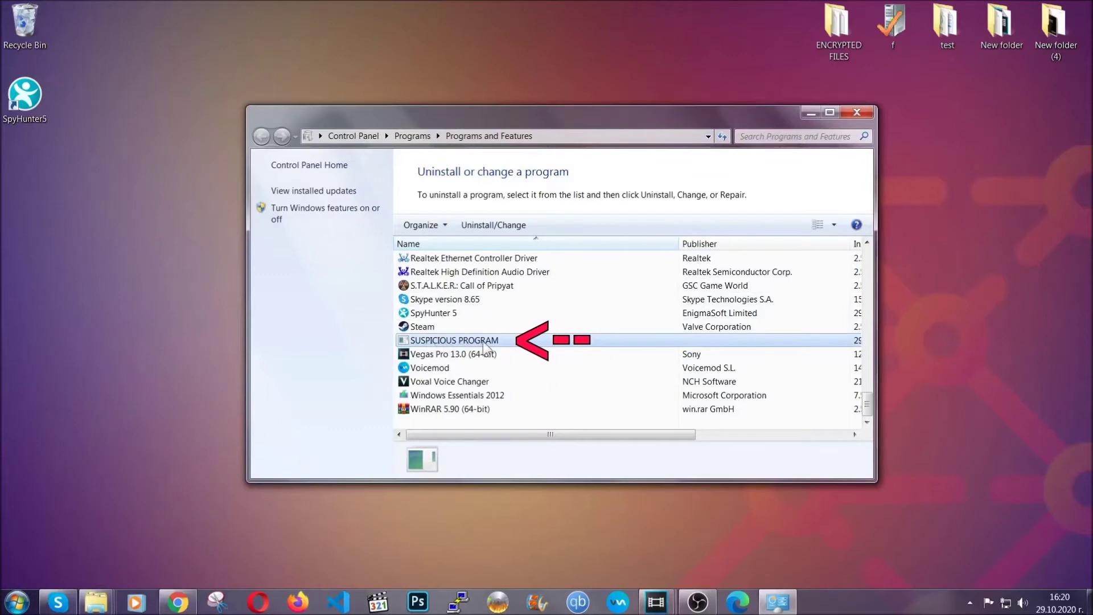
left_click(485, 226)
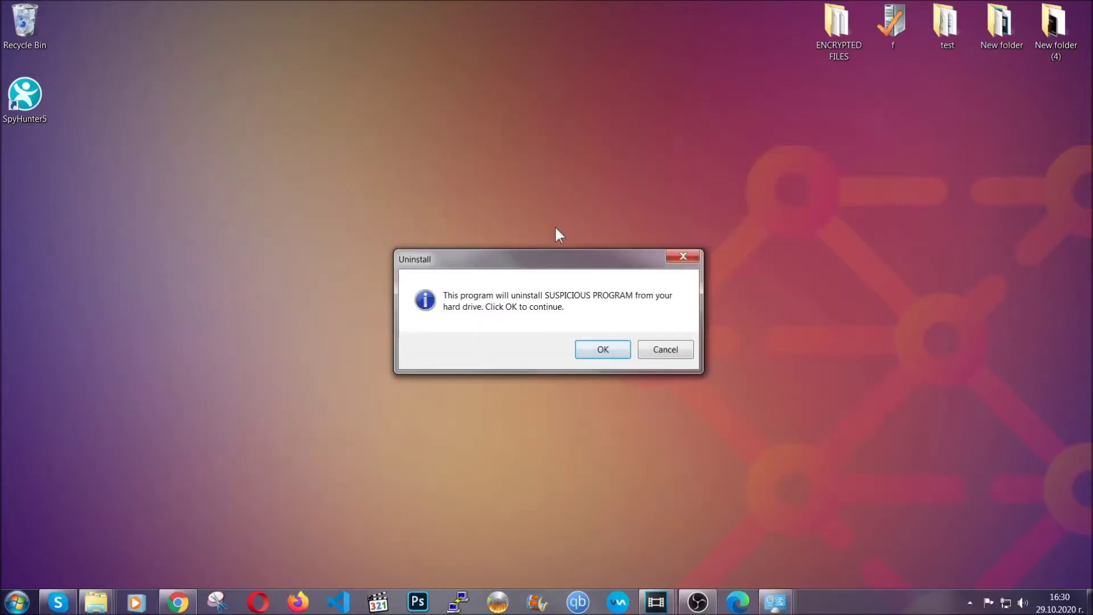
left_click(596, 351)
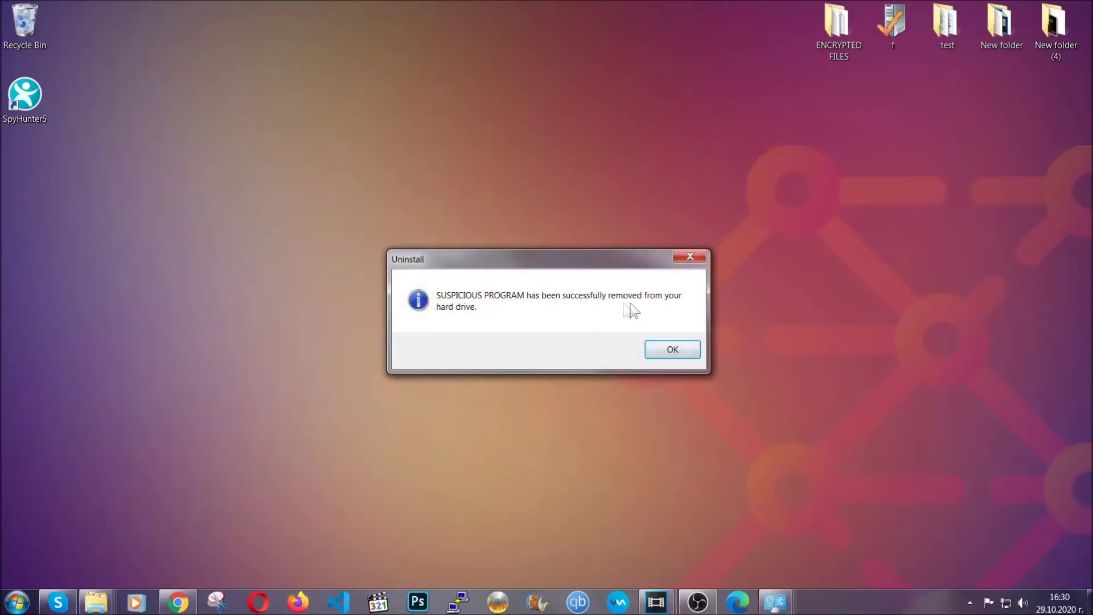
left_click(656, 346)
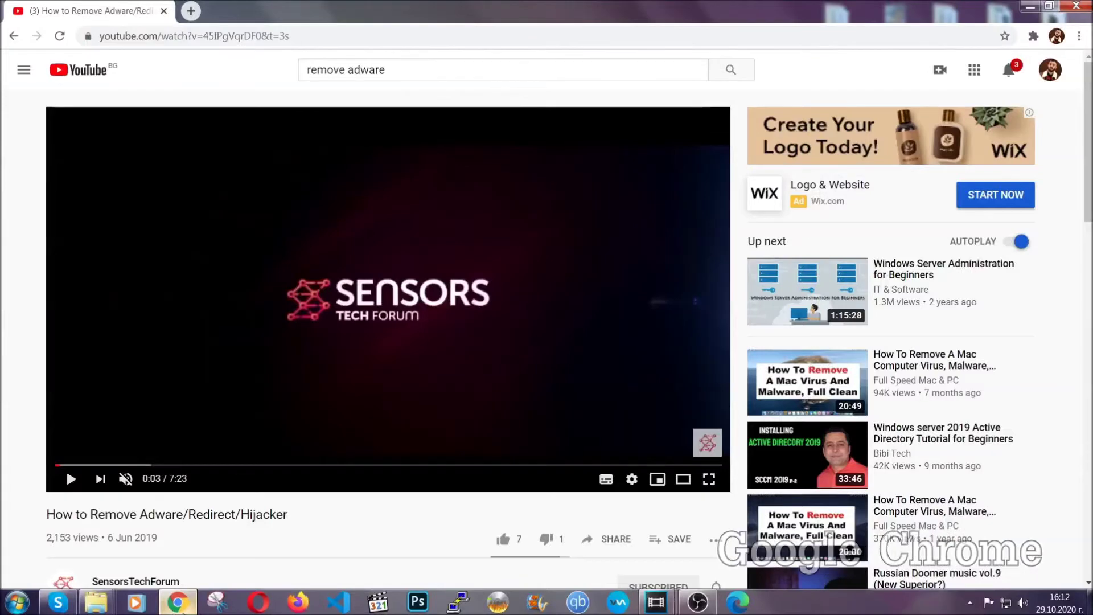
- Go to chrome://settings/clearBrowserData in the address bar
left_click(236, 39)
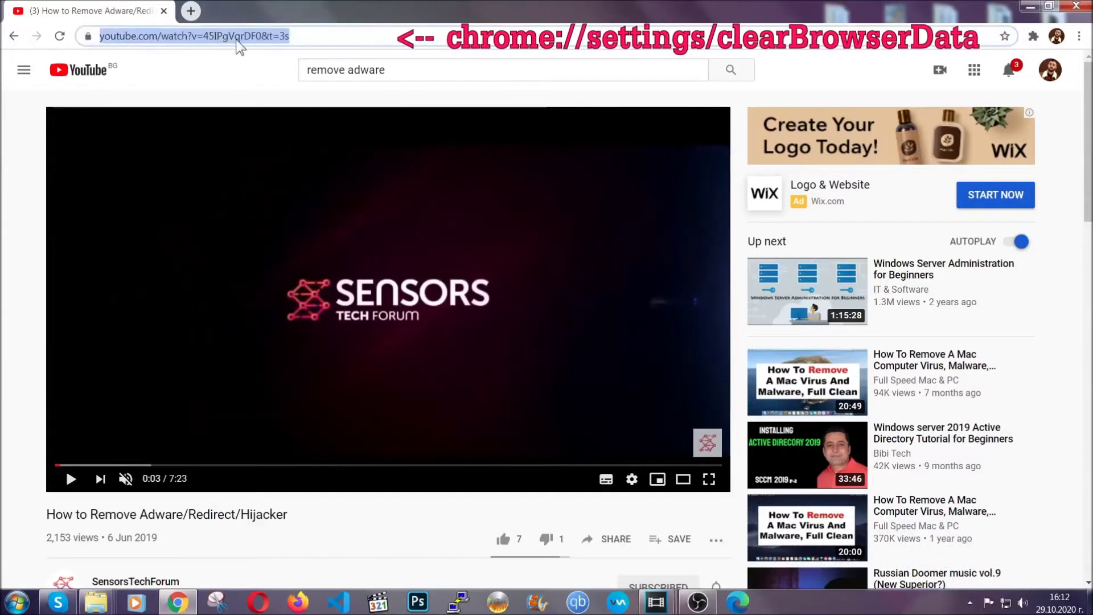
type("chrome:/")
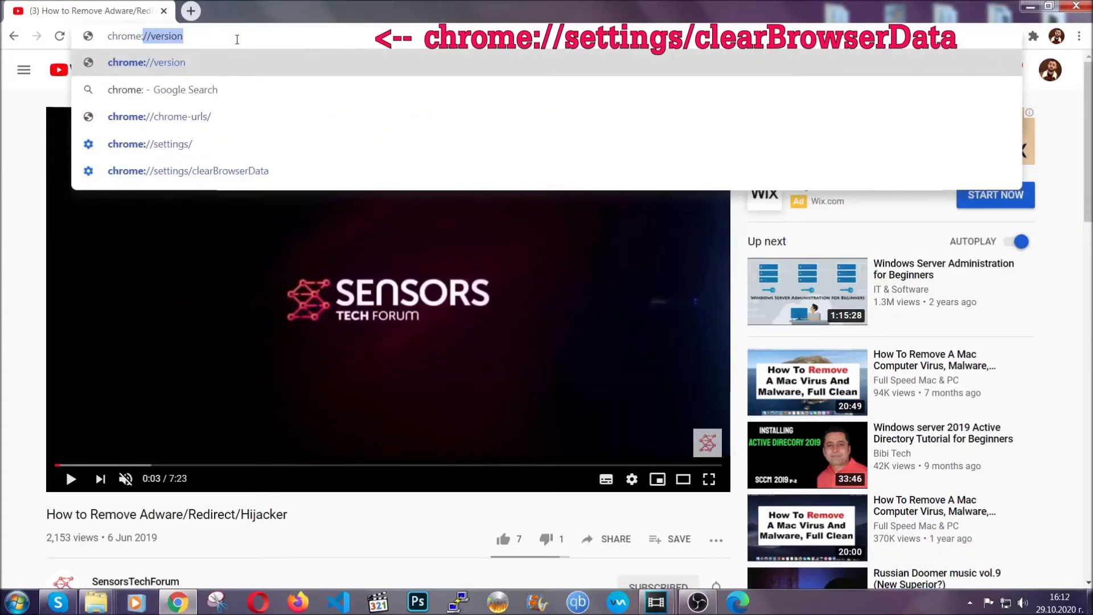
type("/se")
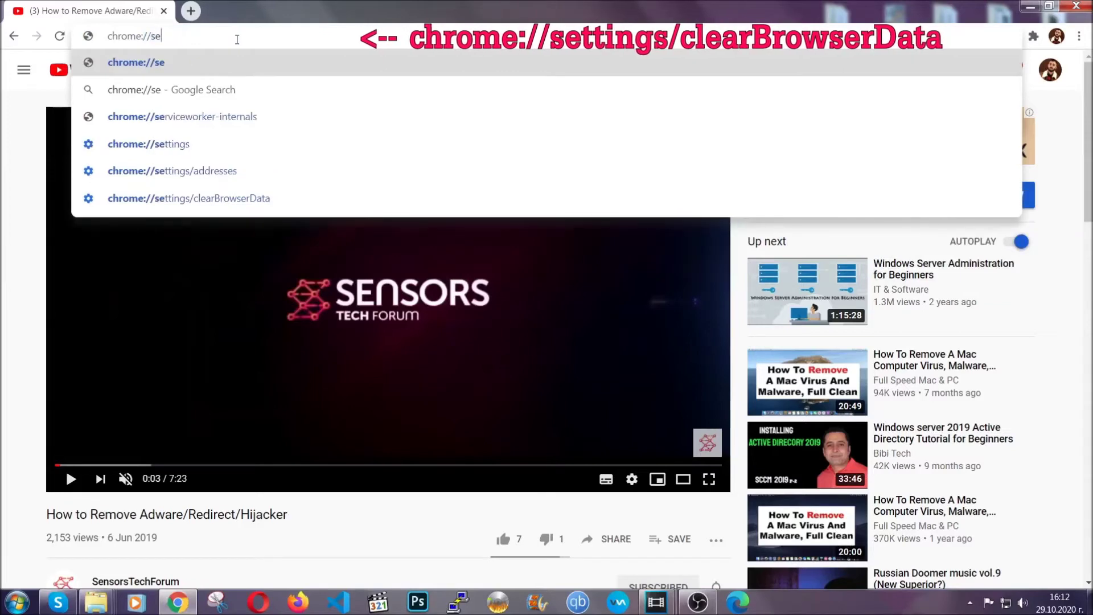
type("ttings/cea")
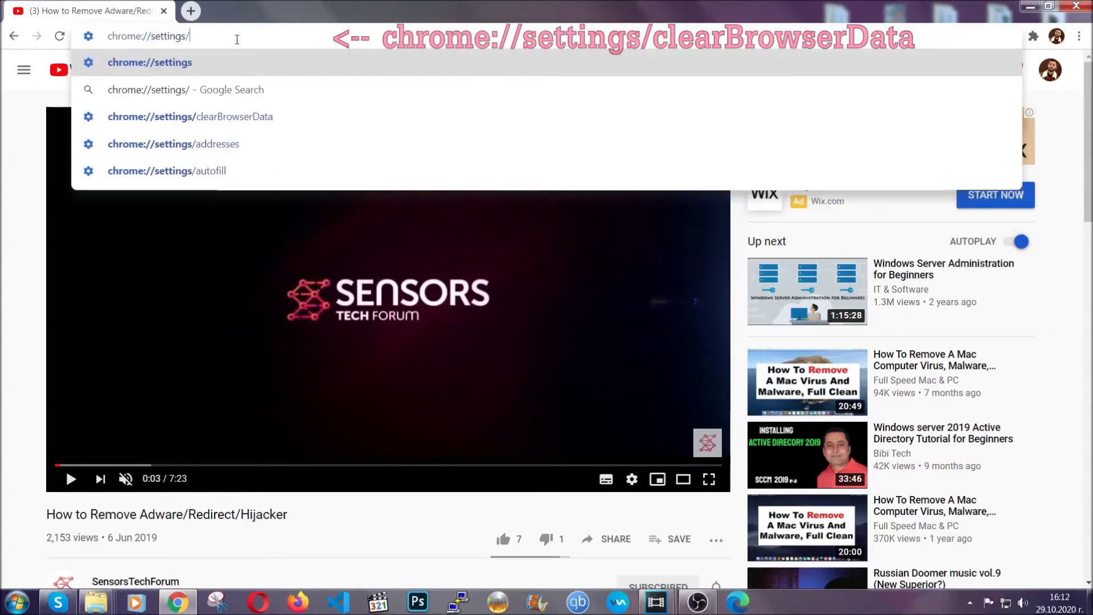
key("BackSpace")
key("BackSpace")
type("le")
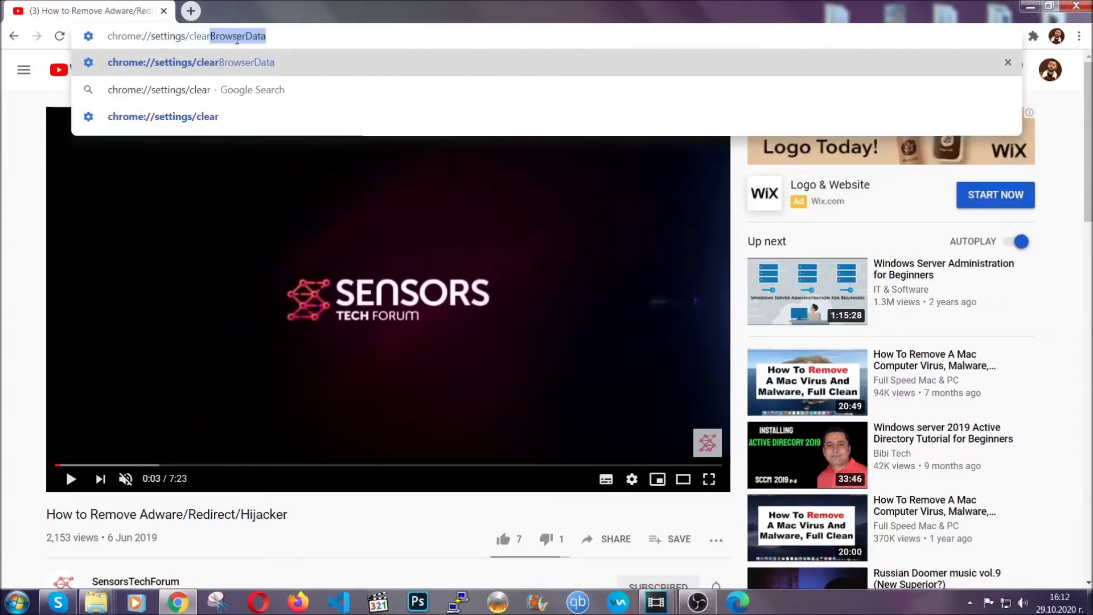
type("ar")
left_click(159, 62)
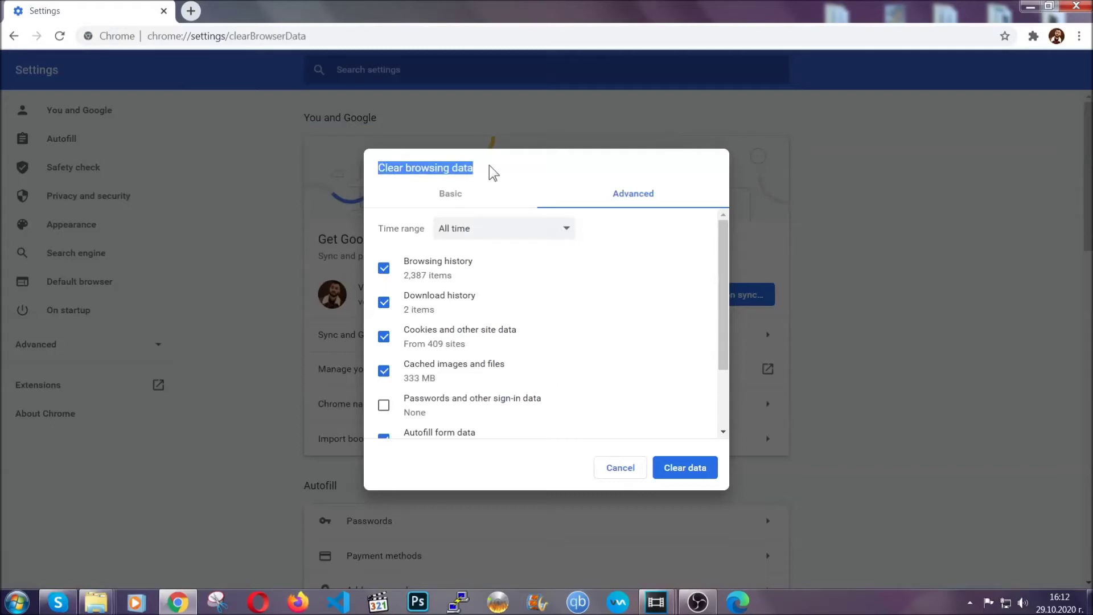
- Clear all browsing data for All time, keeping passwords unticked
left_click(497, 241)
left_click(485, 294)
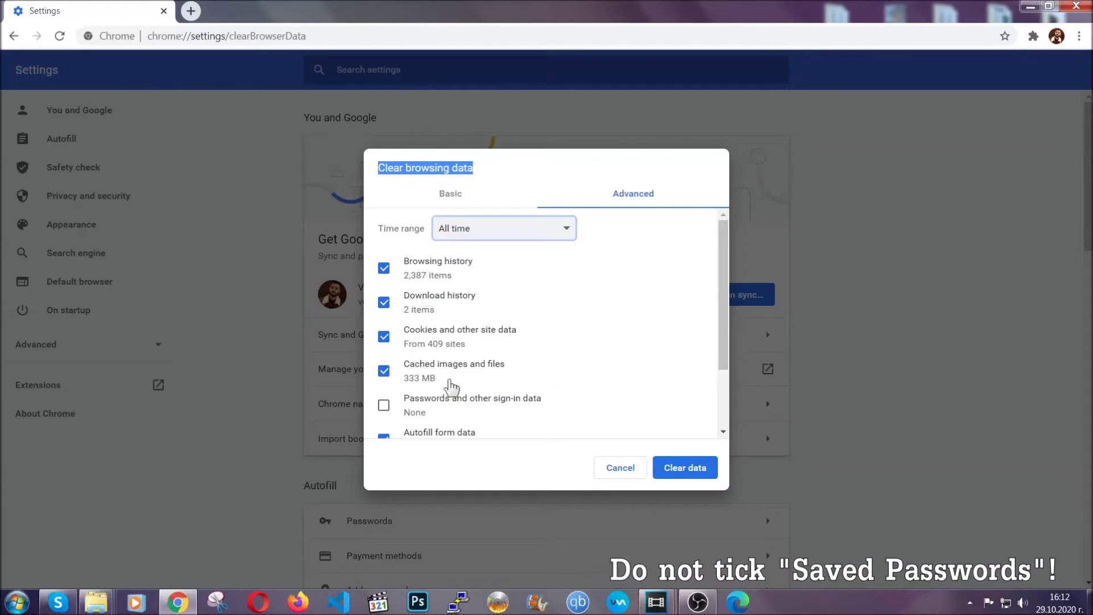
scroll(445, 382, "down", 2)
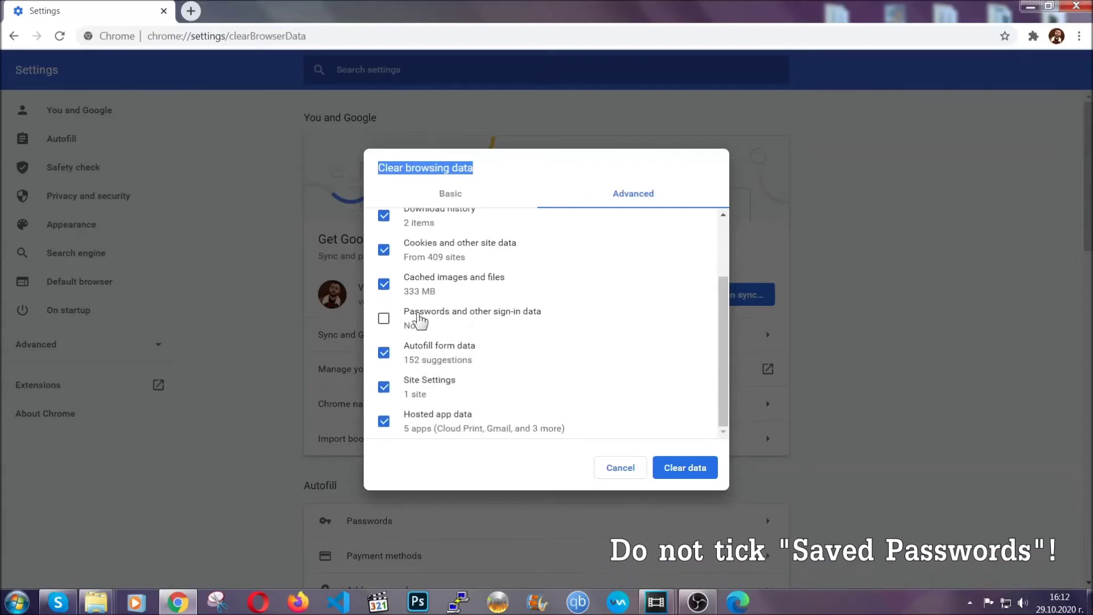
left_click(672, 468)
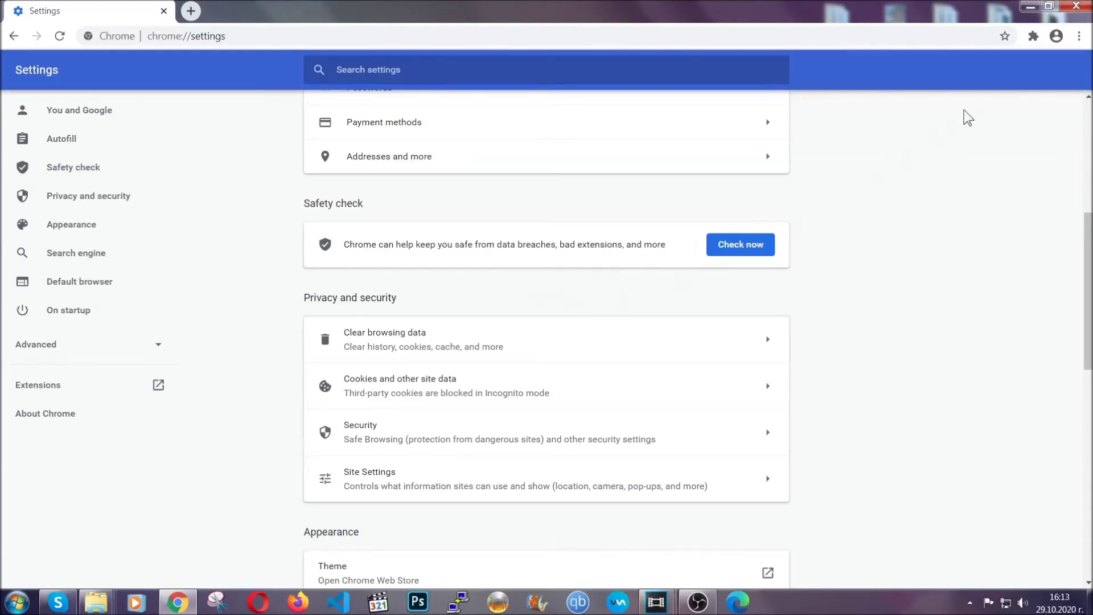
- Remove the Bulk Media Downloader extension from Chrome's Extensions page, then minimize Chrome
left_click(1080, 37)
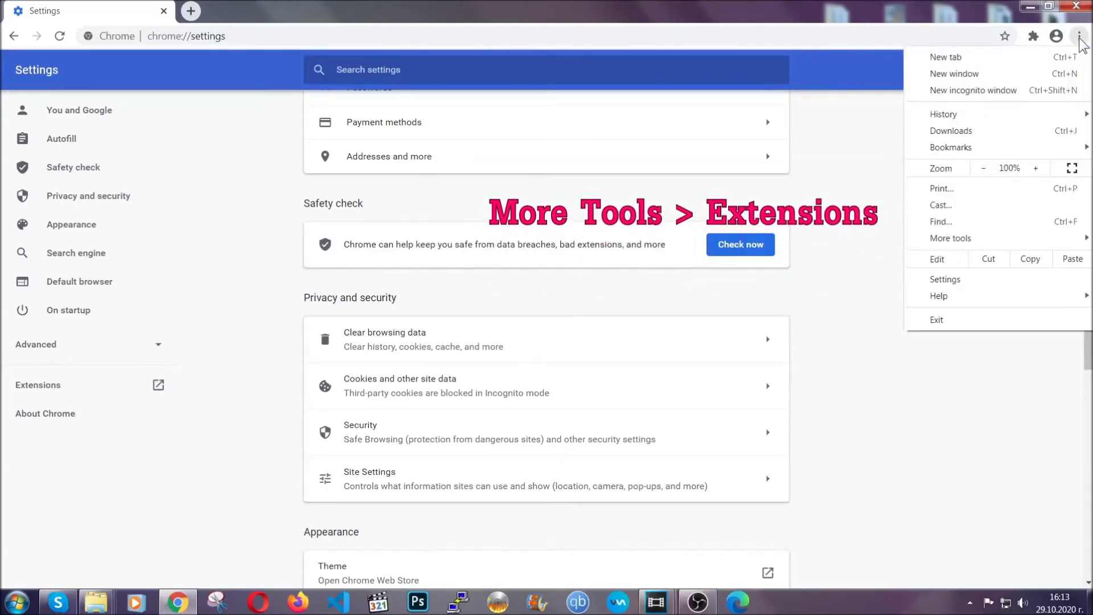
mouse_move(999, 232)
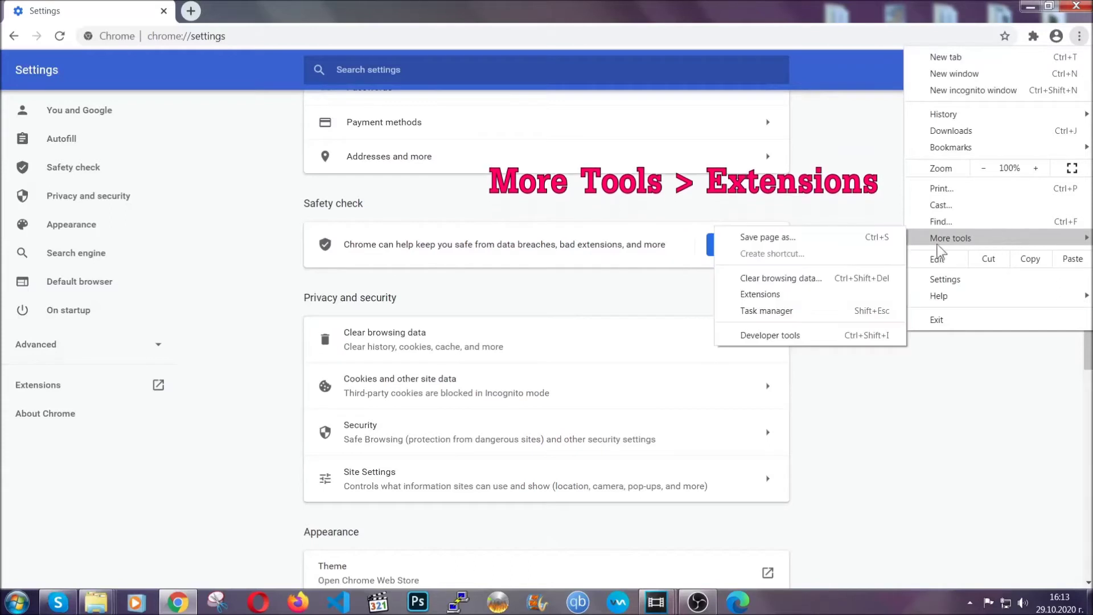
left_click(790, 299)
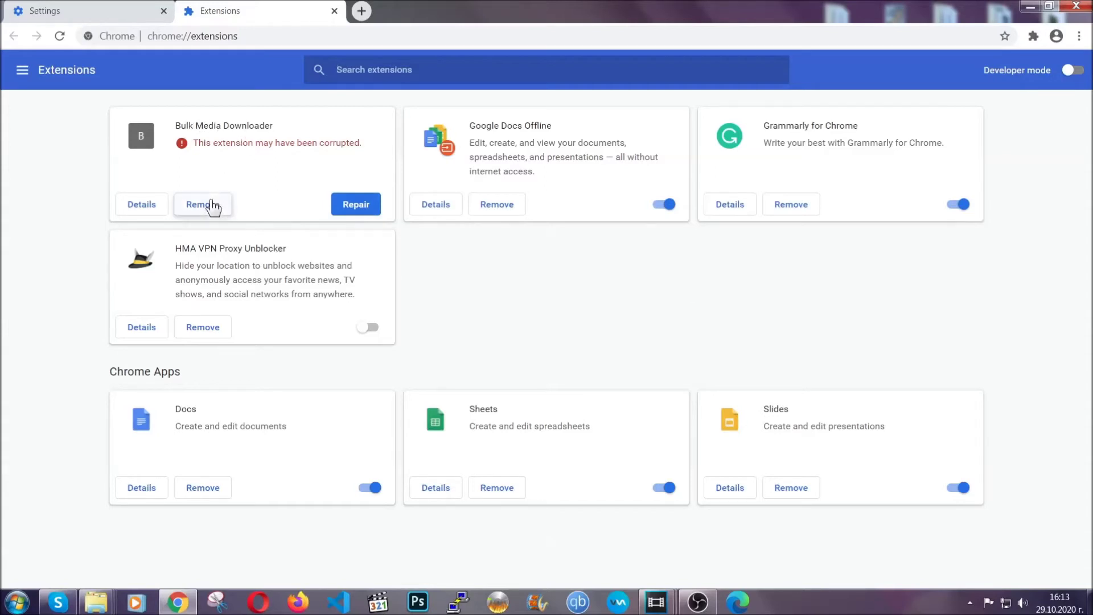
left_click(202, 204)
left_click(589, 127)
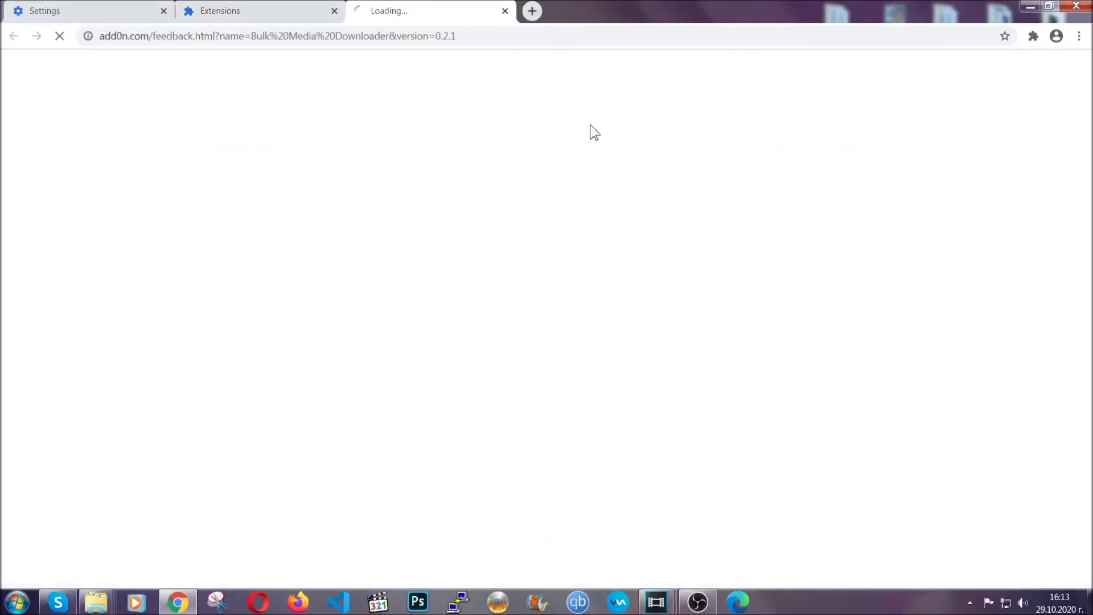
left_click(278, 12)
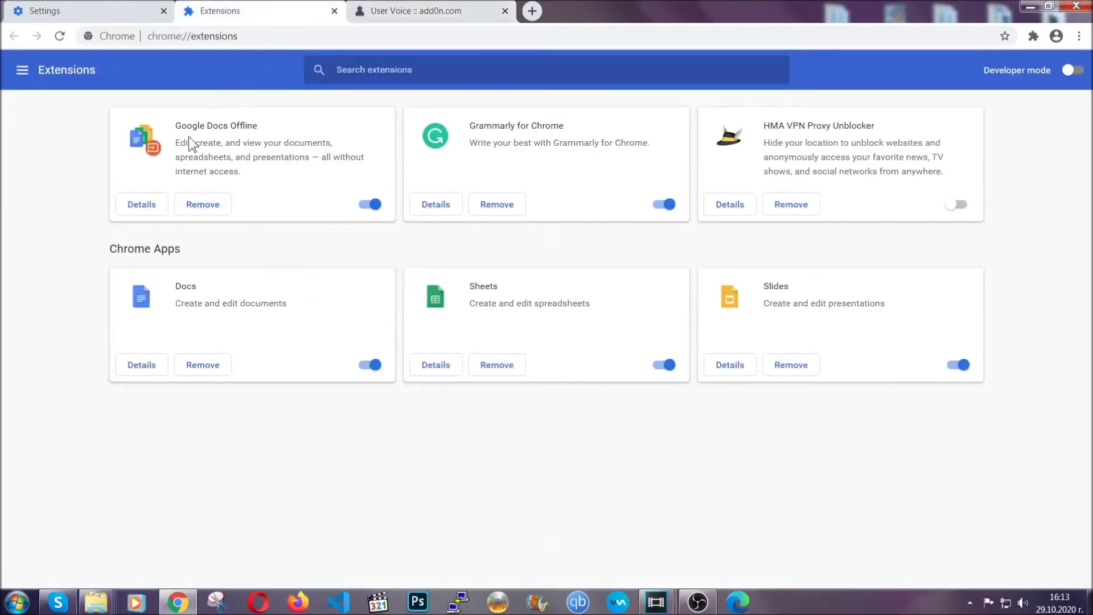
left_click(1022, 6)
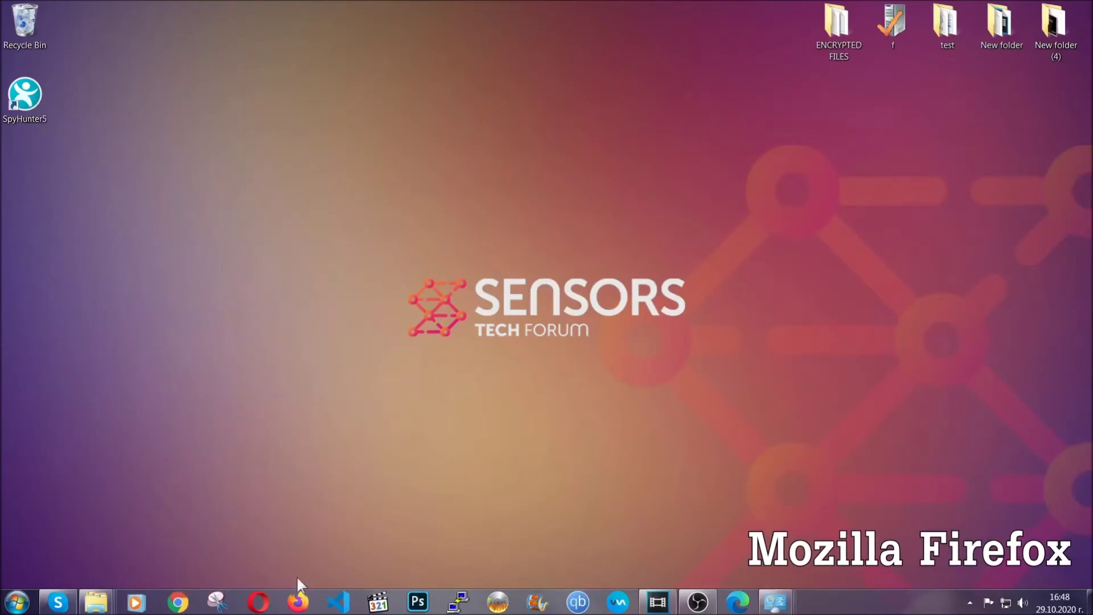
- Launch Firefox and load about:support
left_click(297, 601)
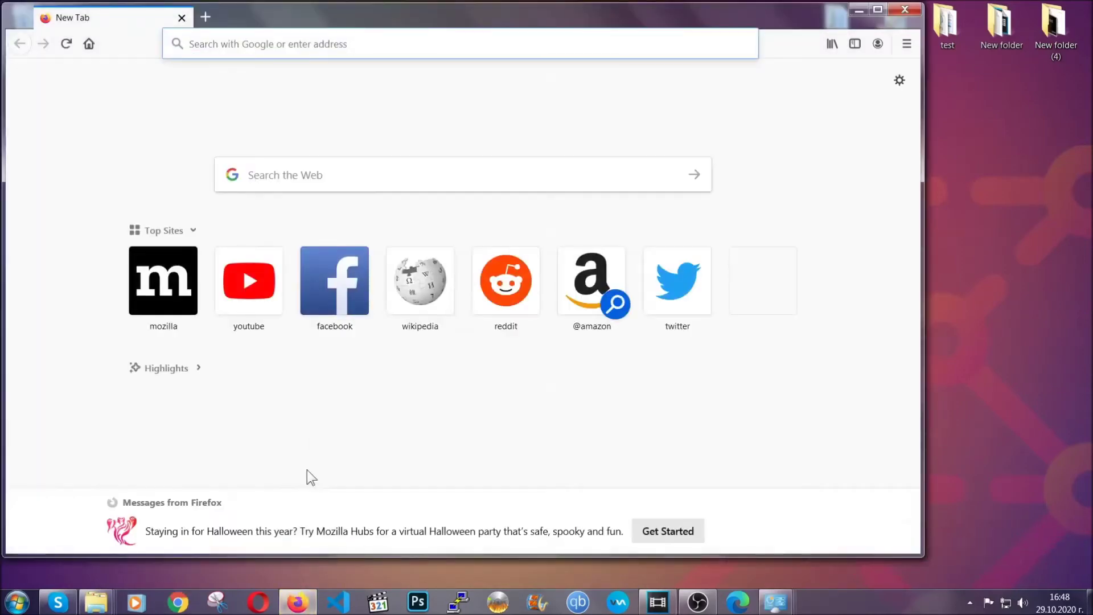
left_click(300, 41)
type("a")
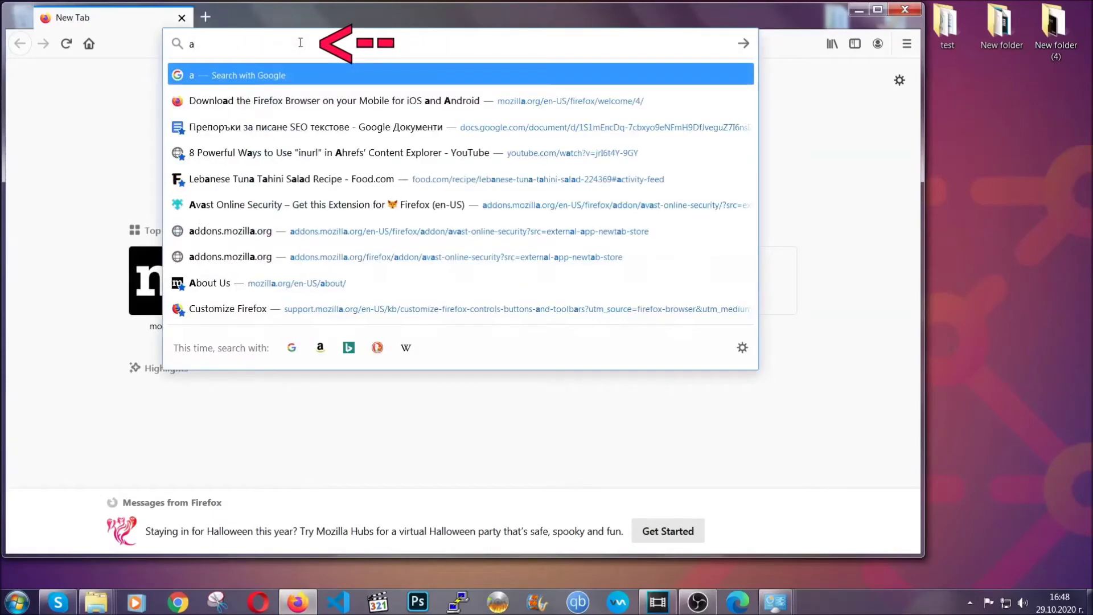
type("bout:support")
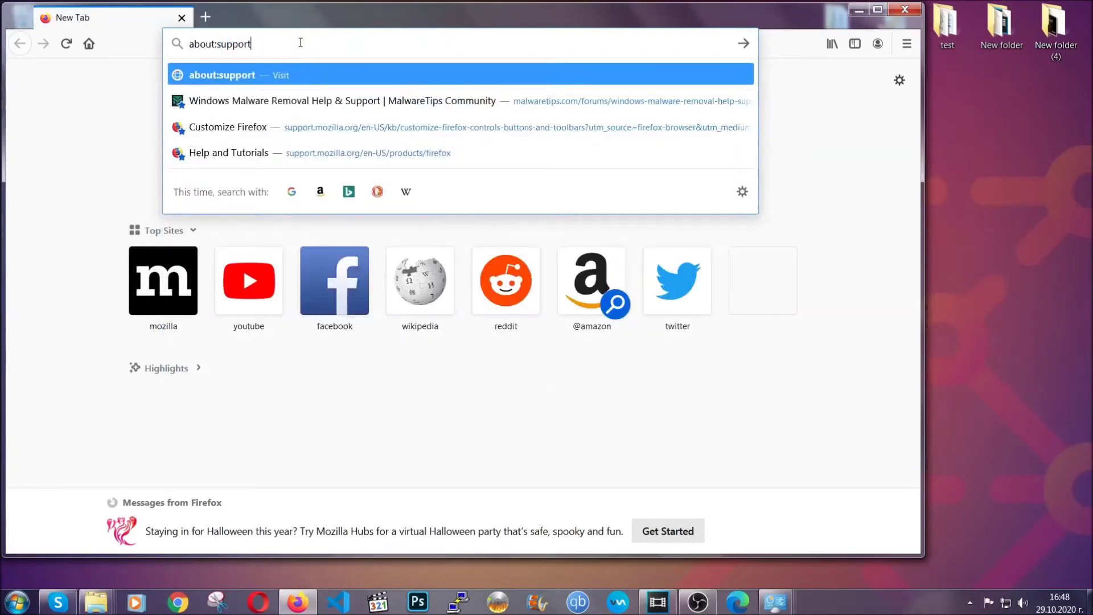
key("Return")
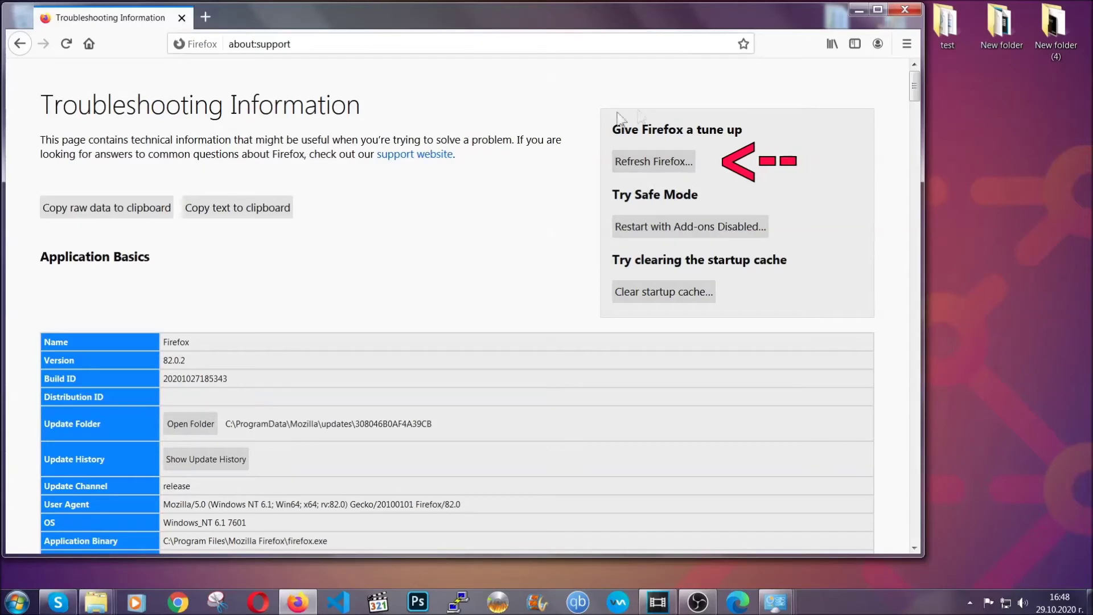
- Refresh Firefox to its defaults, finish the Import Wizard, and minimize the Firefox window
left_click(648, 167)
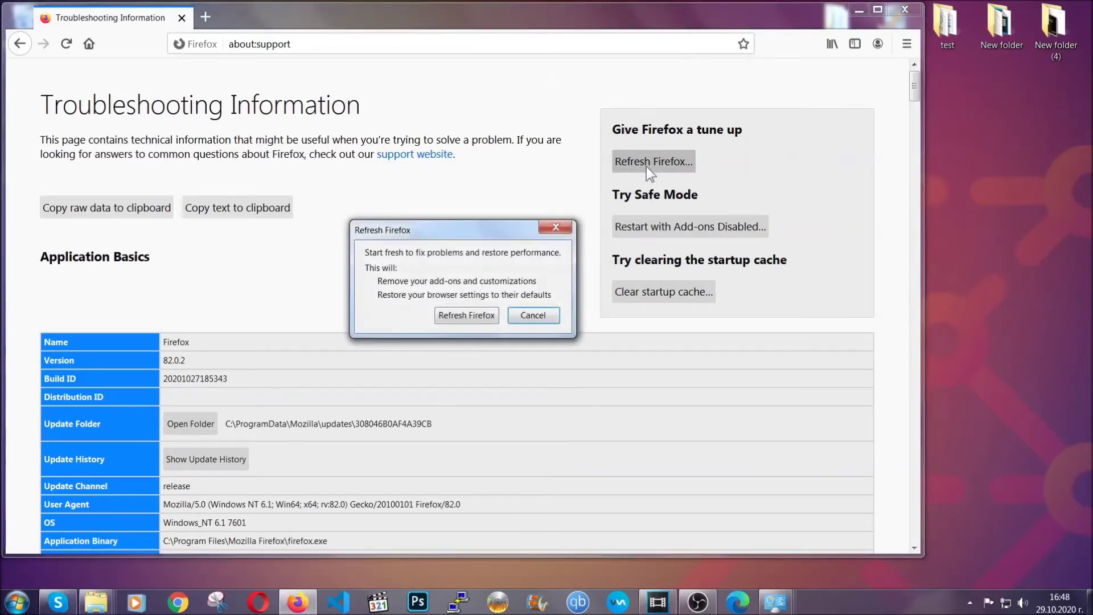
left_click(466, 318)
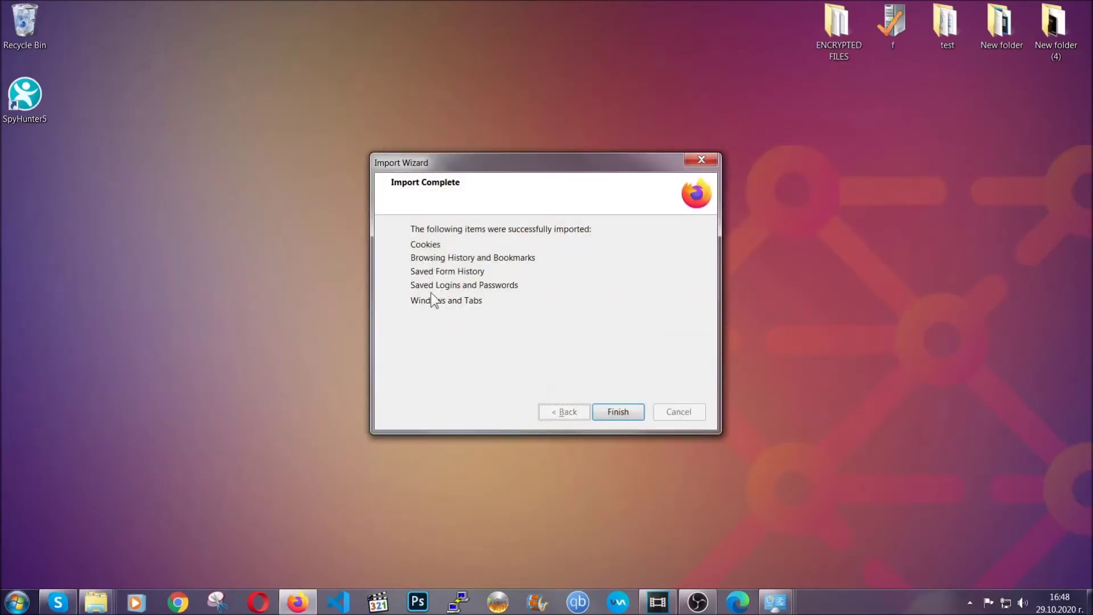
left_click(615, 413)
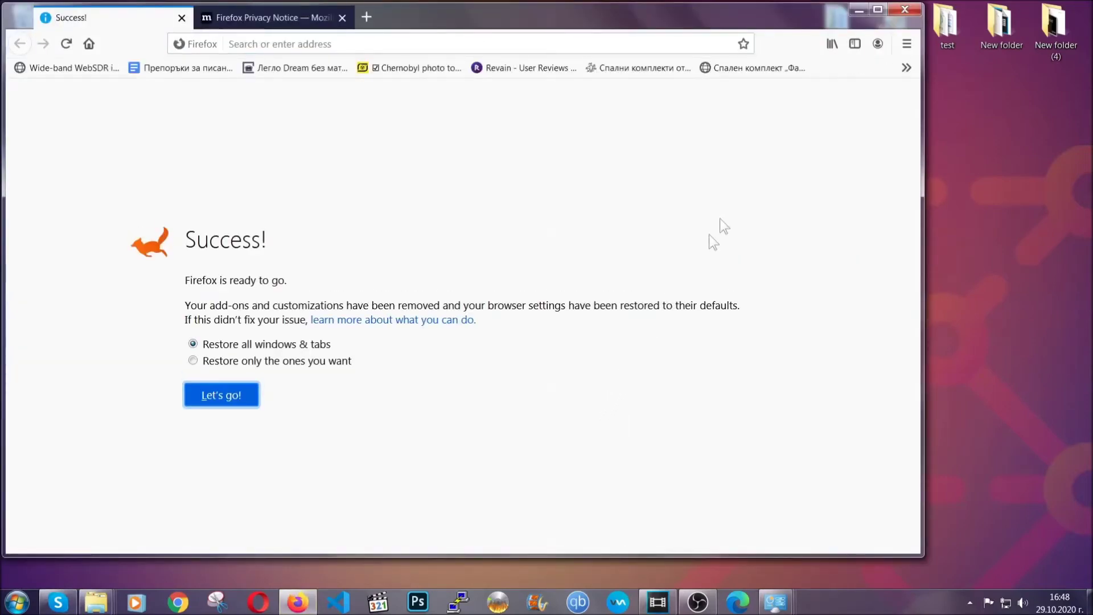
left_click(856, 11)
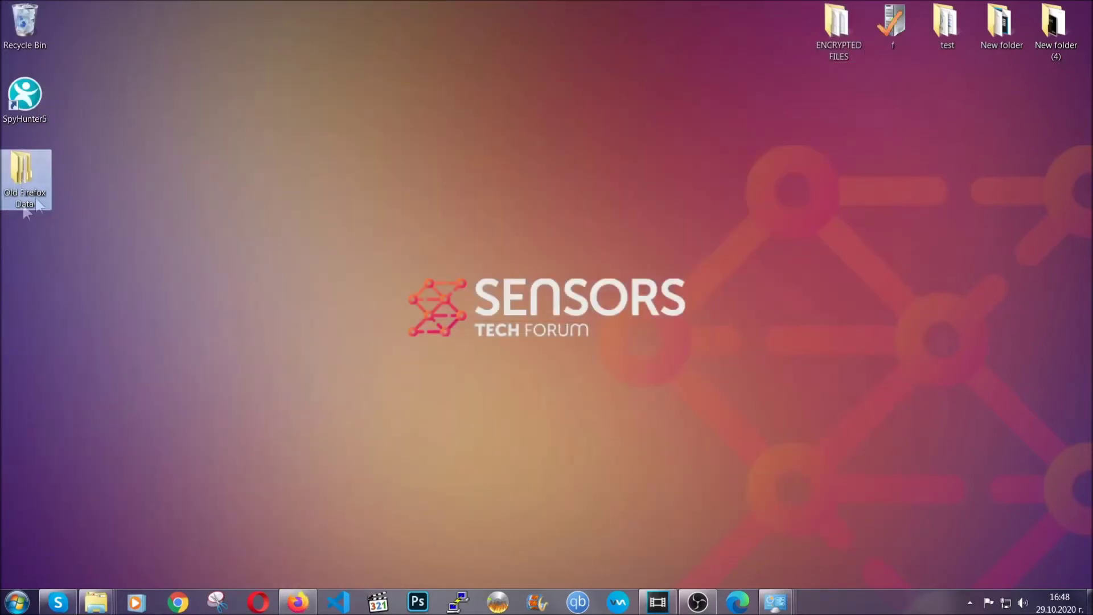
mouse_move(22, 165)
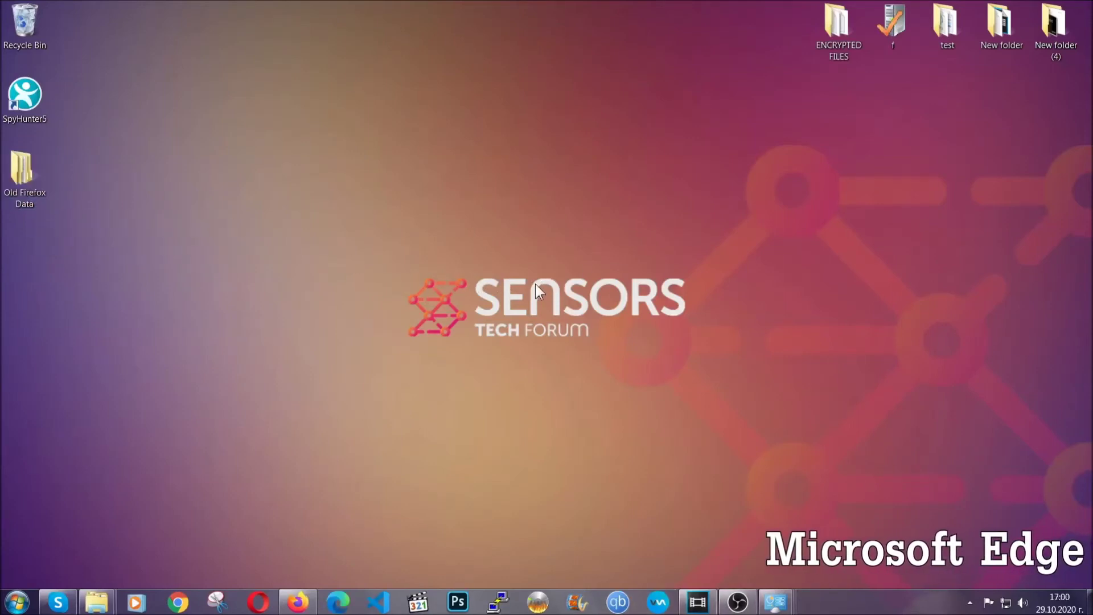
- Launch Microsoft Edge and go to edge://settings/clearBrowserData
left_click(338, 602)
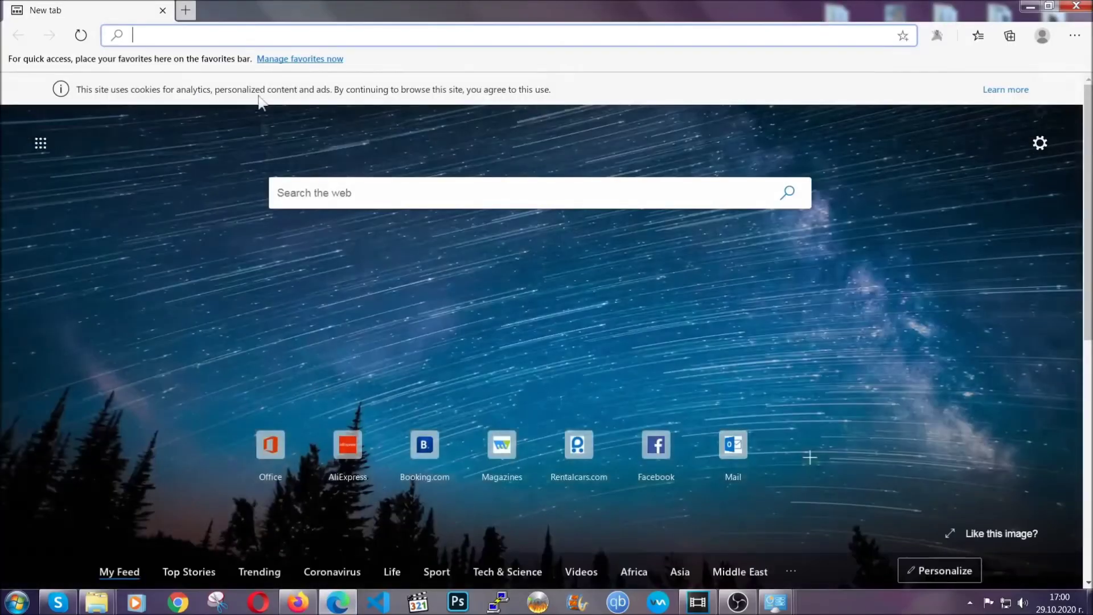
type("edge")
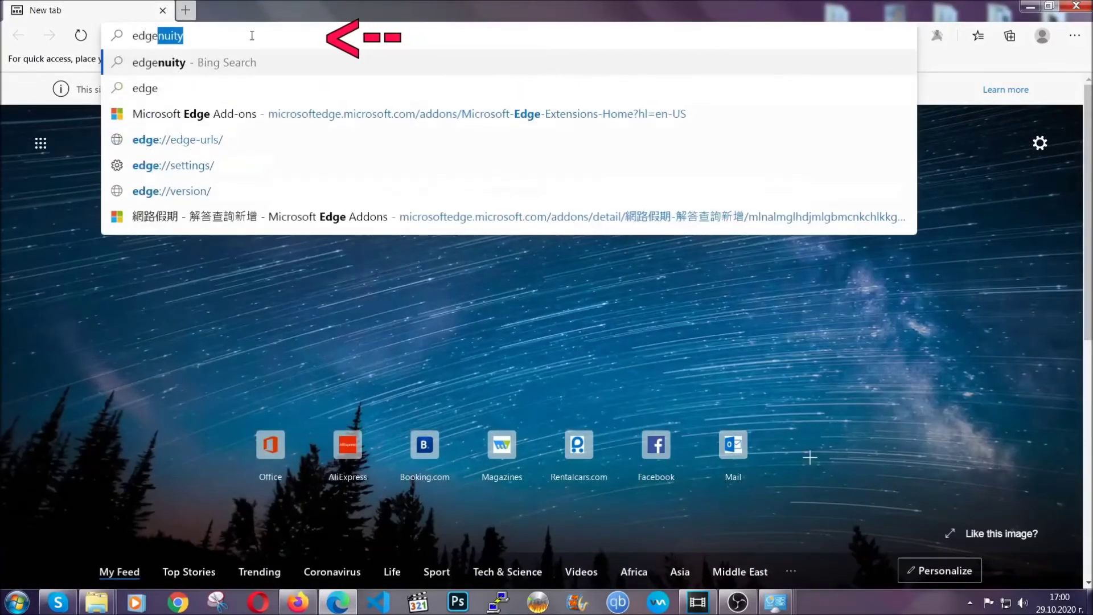
type("://setting")
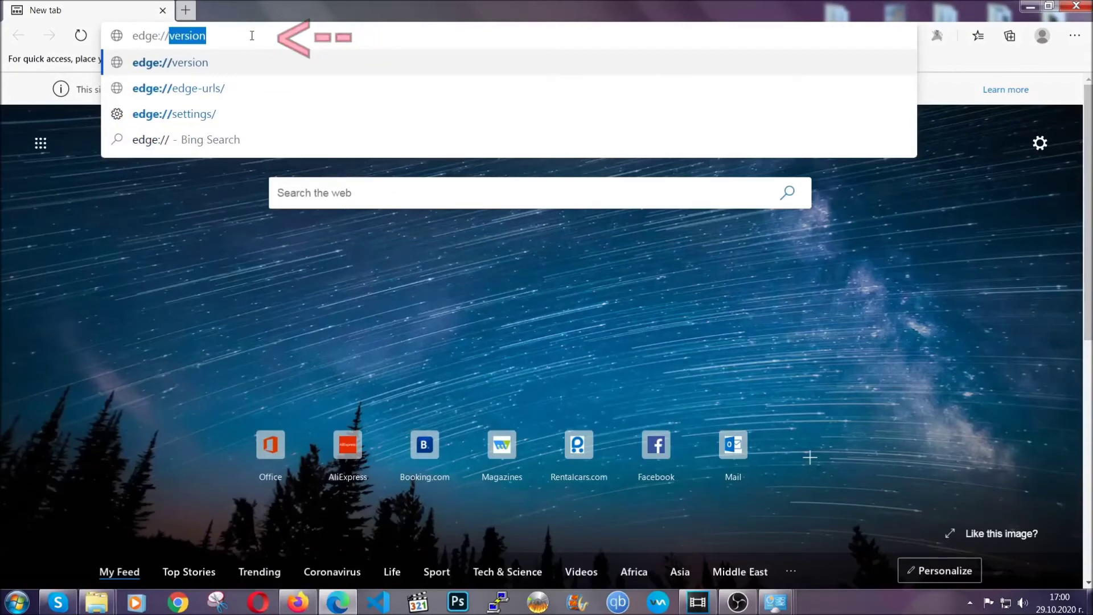
type("s")
type("/clear")
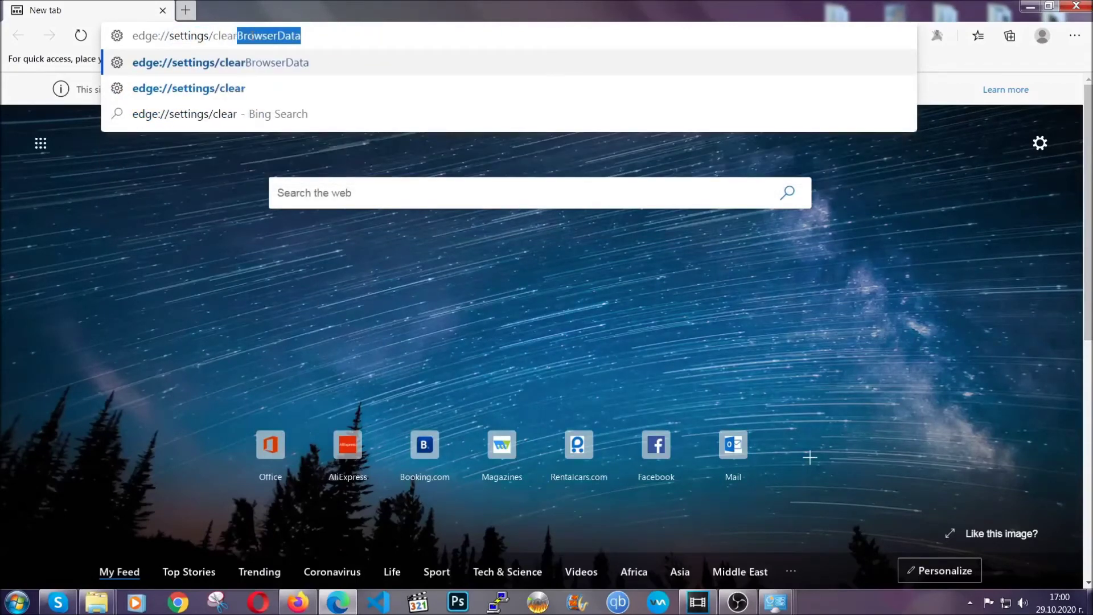
type("BrowserData")
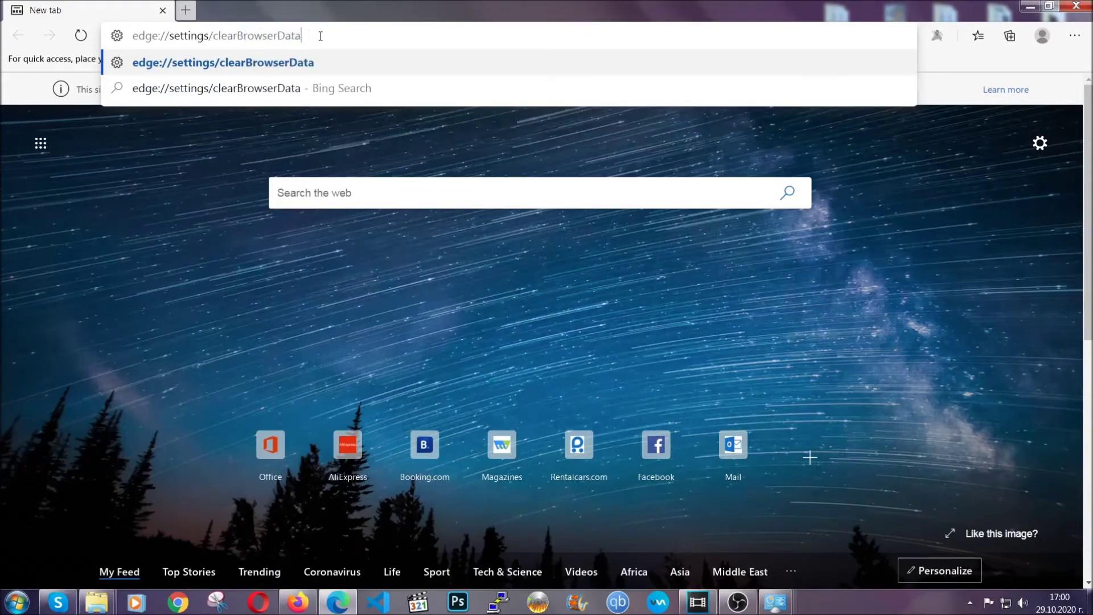
key("Return")
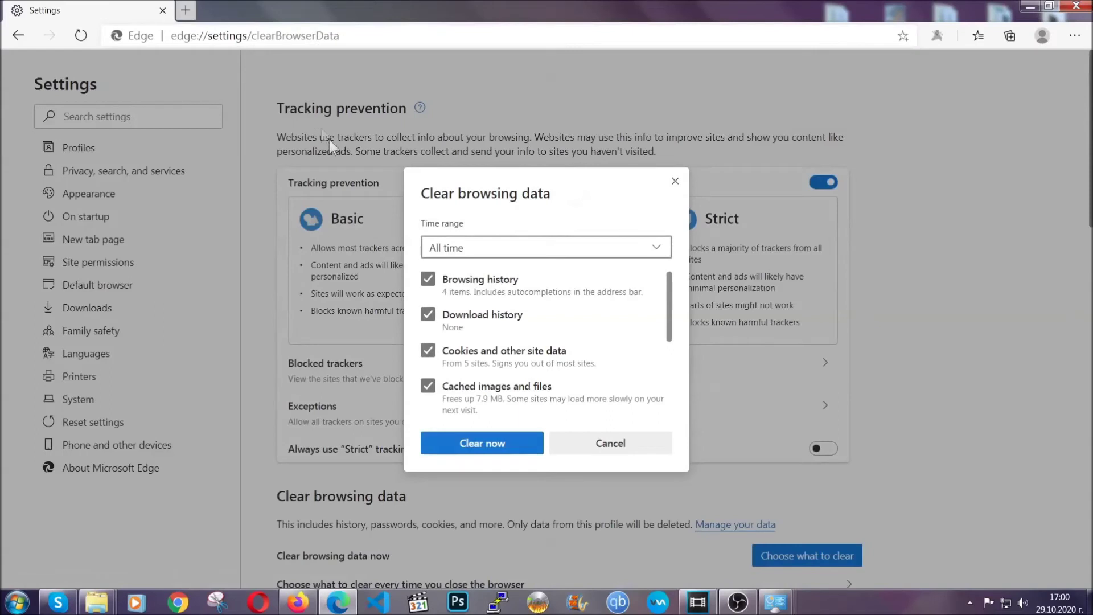
- Clear Edge's browsing data for All time, leaving passwords unchecked
left_click(453, 251)
left_click(452, 366)
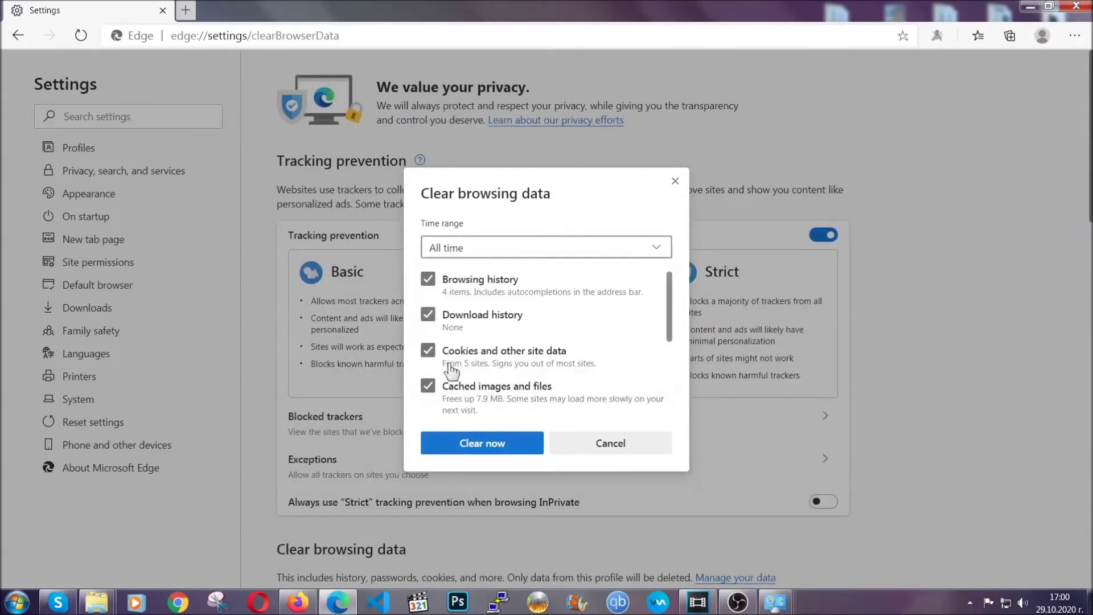
scroll(459, 347, "down", 3)
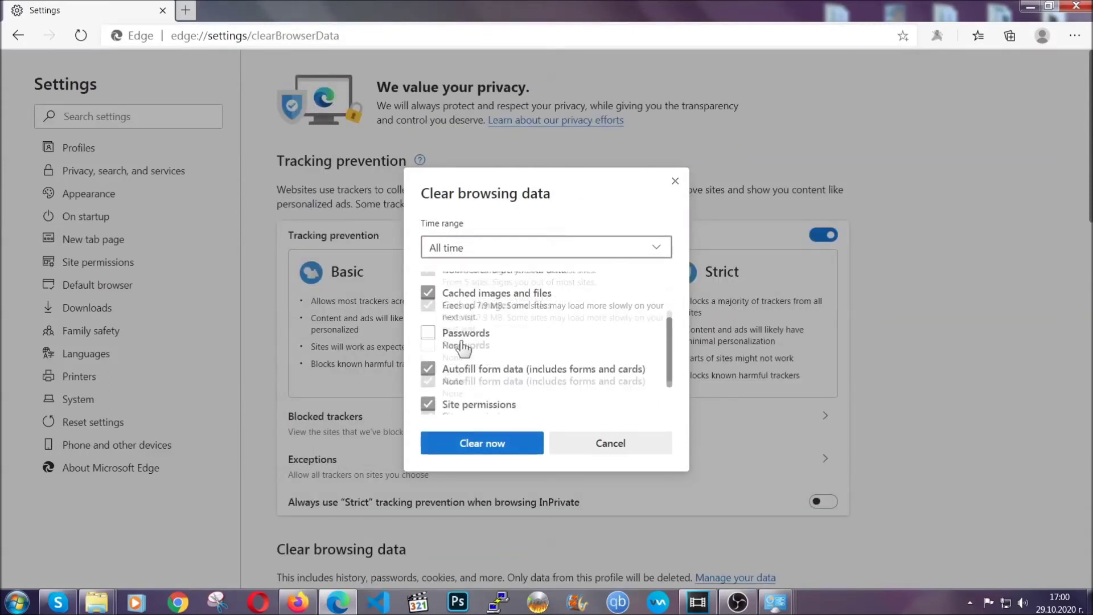
left_click(477, 444)
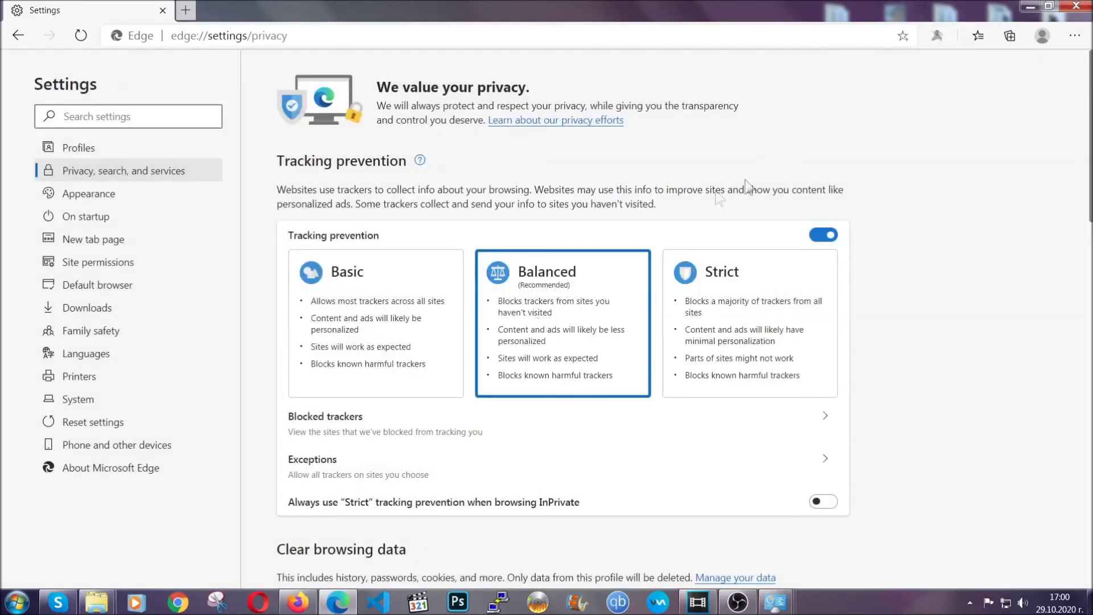
- Remove the Chinese-named extension from Edge's Extensions page, then close Microsoft Edge
left_click(1076, 34)
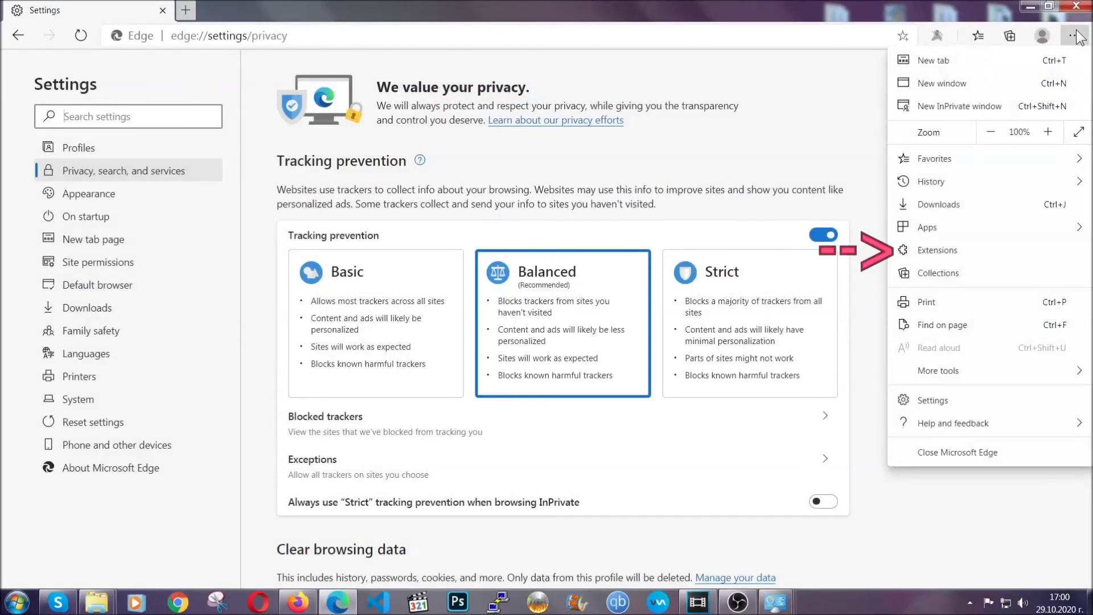
left_click(995, 245)
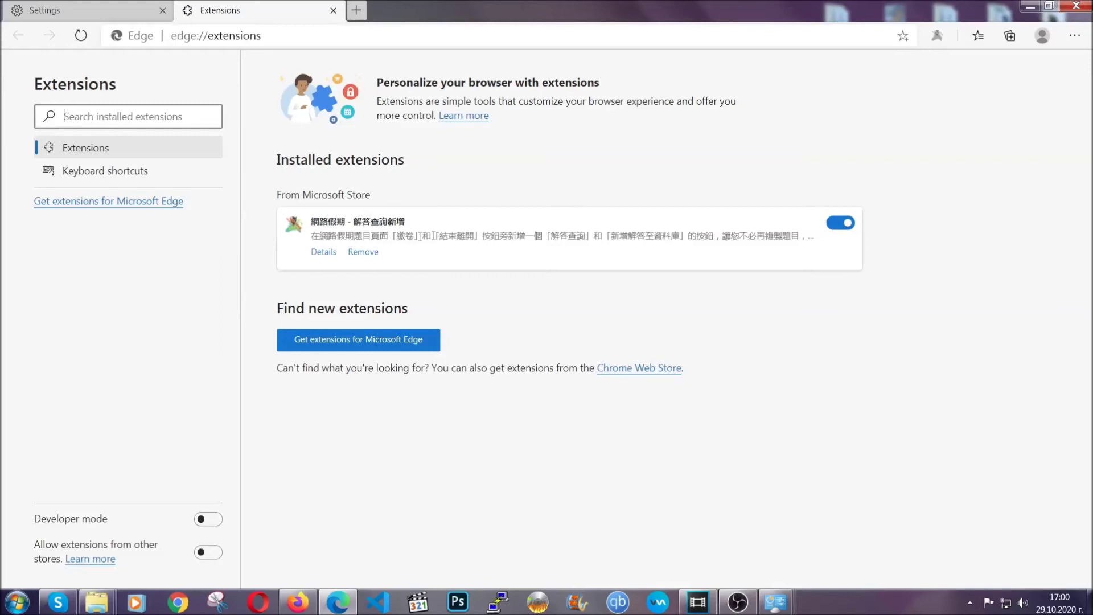
left_click(357, 253)
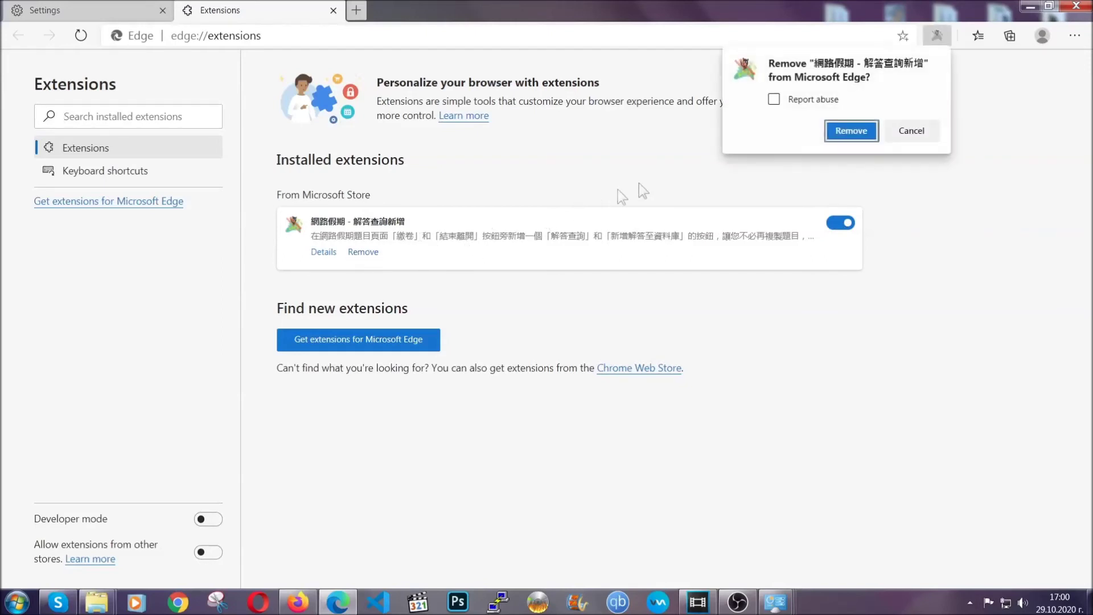
left_click(848, 129)
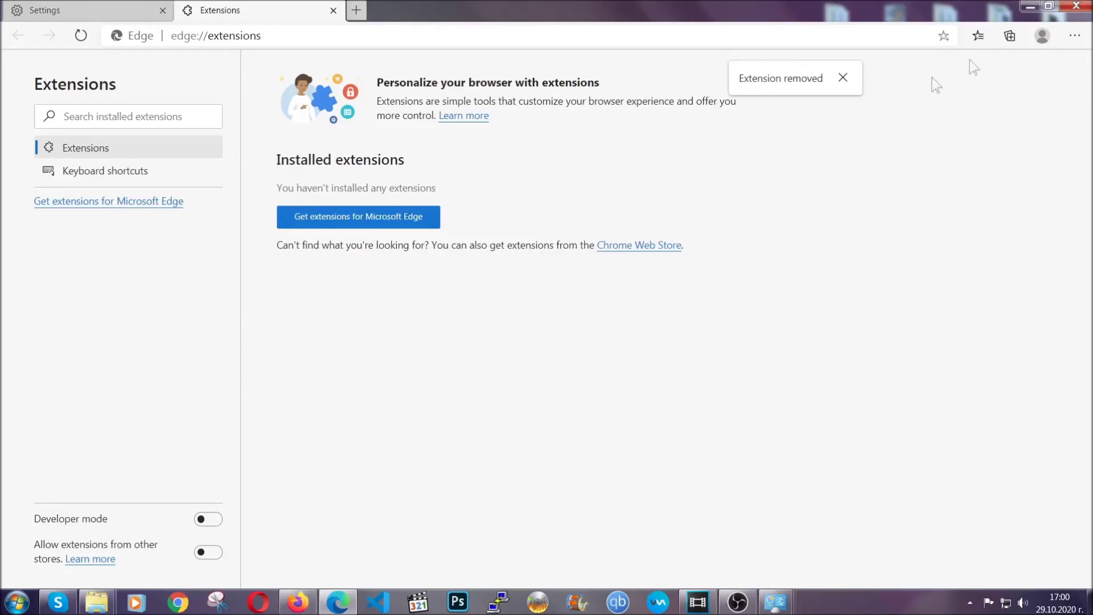
left_click(1088, 7)
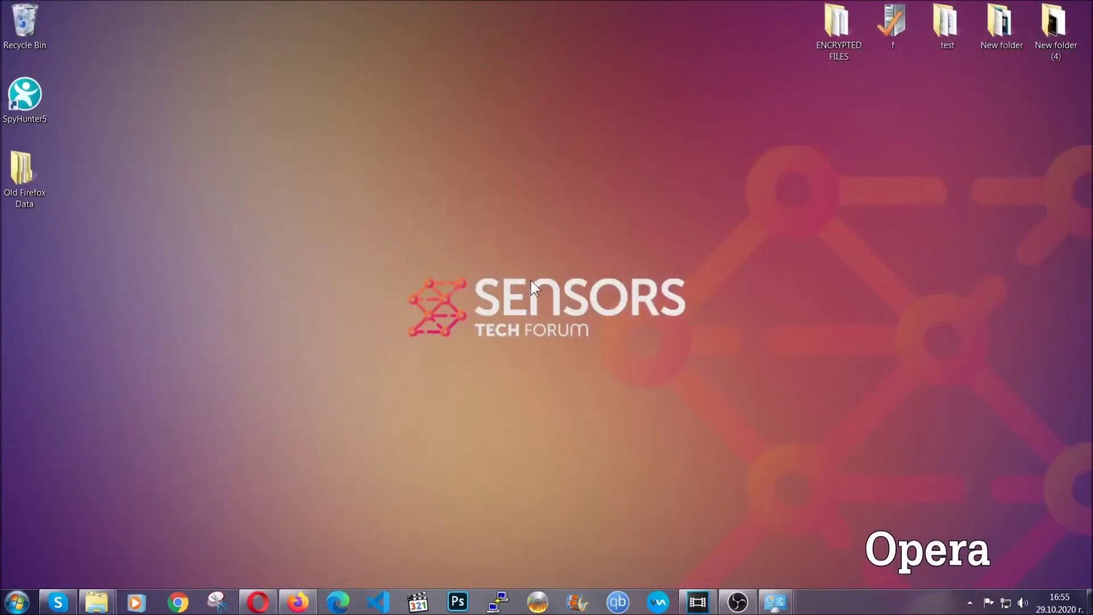
- Launch Opera from the taskbar and go to opera://settings/clearBrowserData
left_click(258, 601)
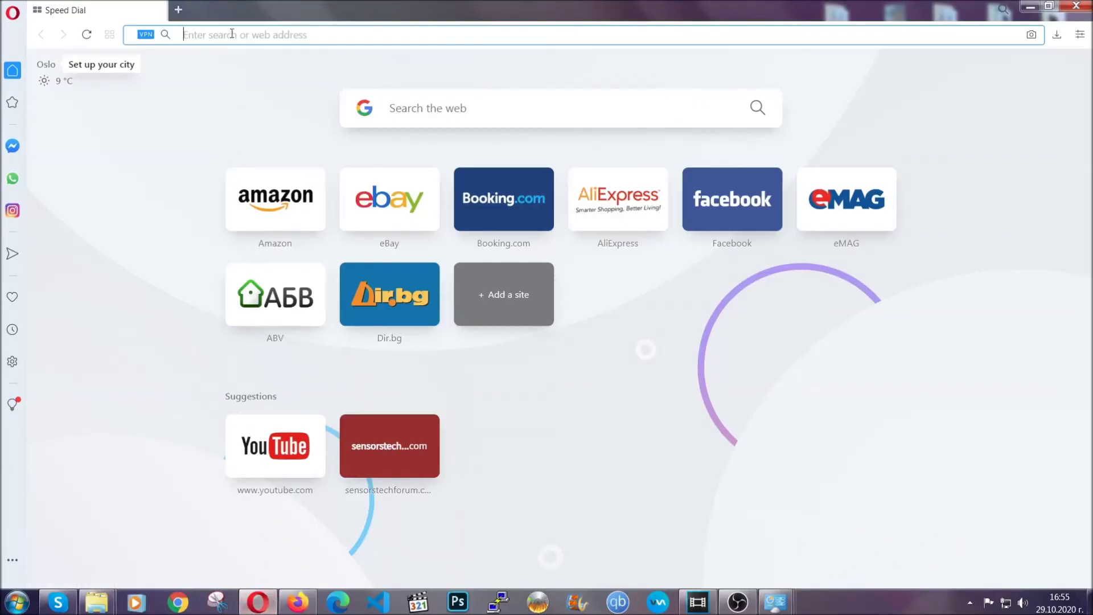
type("opera://settings/c")
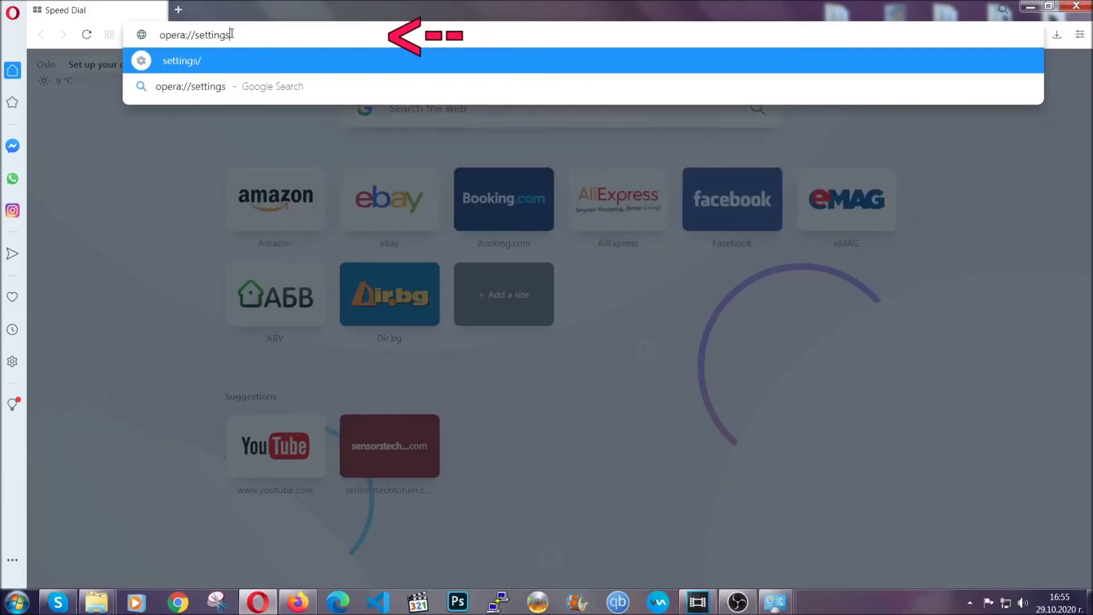
type("learBrr")
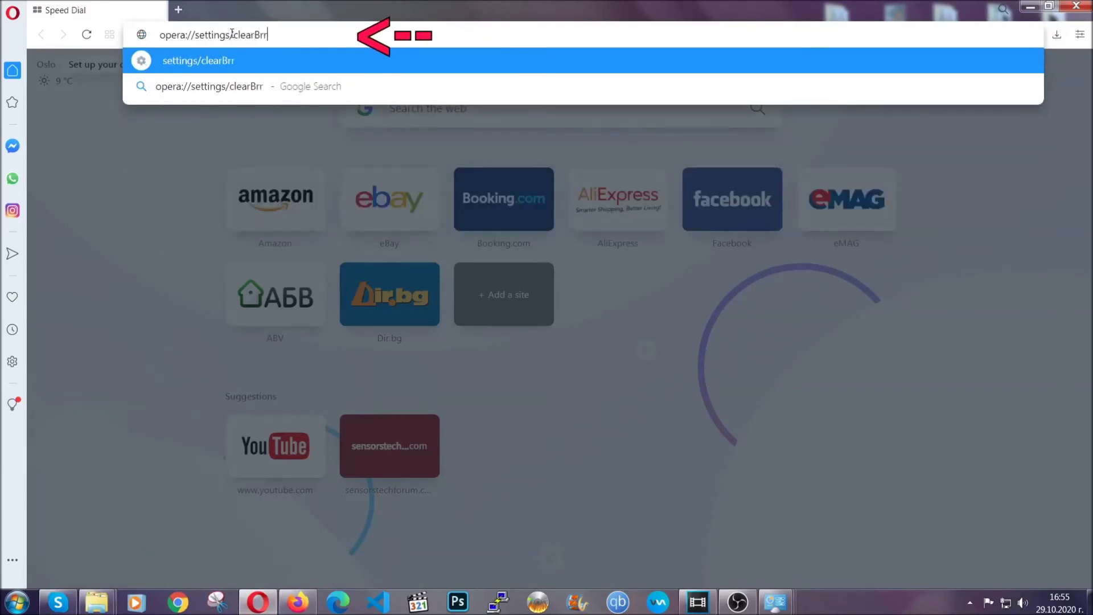
key("BackSpace")
type("owserD")
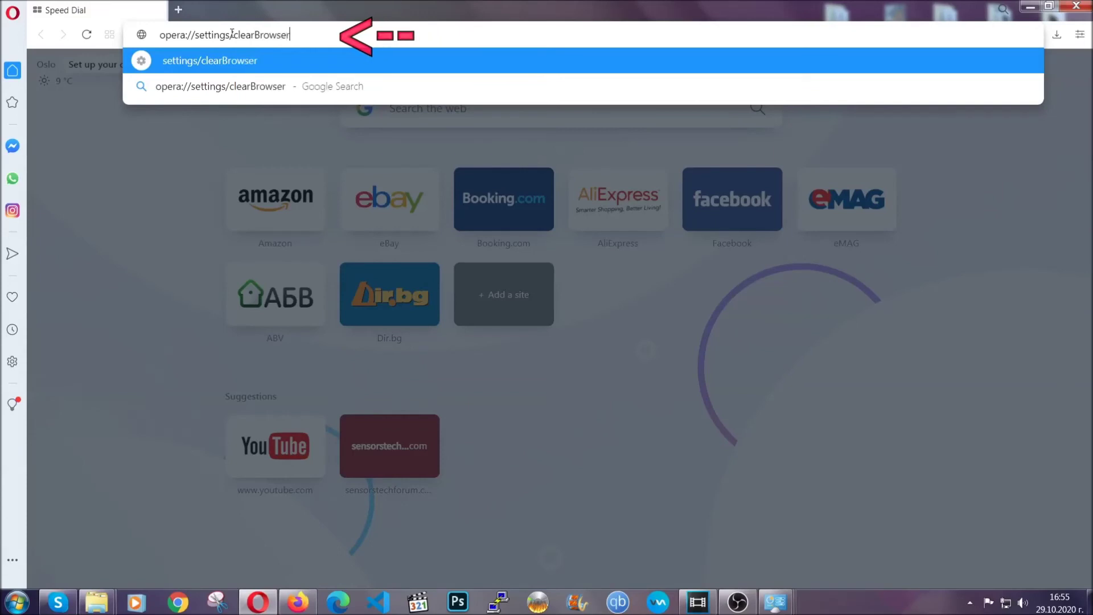
type("ata")
key("Return")
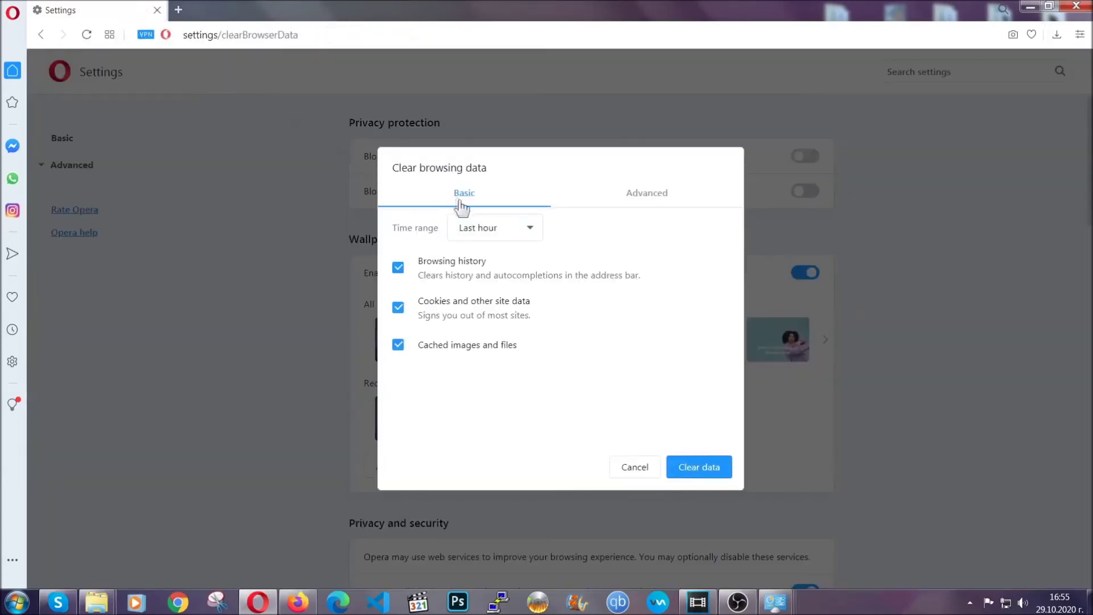
- Clear Opera's Advanced browsing data types for All time, leaving passwords unticked
left_click(644, 197)
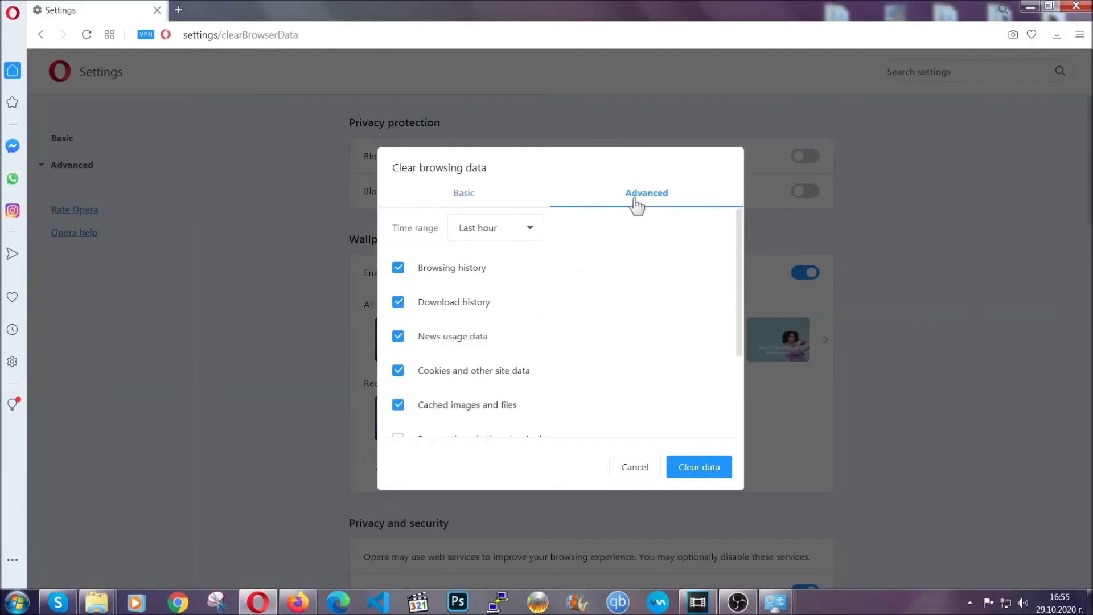
left_click(527, 227)
left_click(493, 296)
scroll(497, 299, "down", 2)
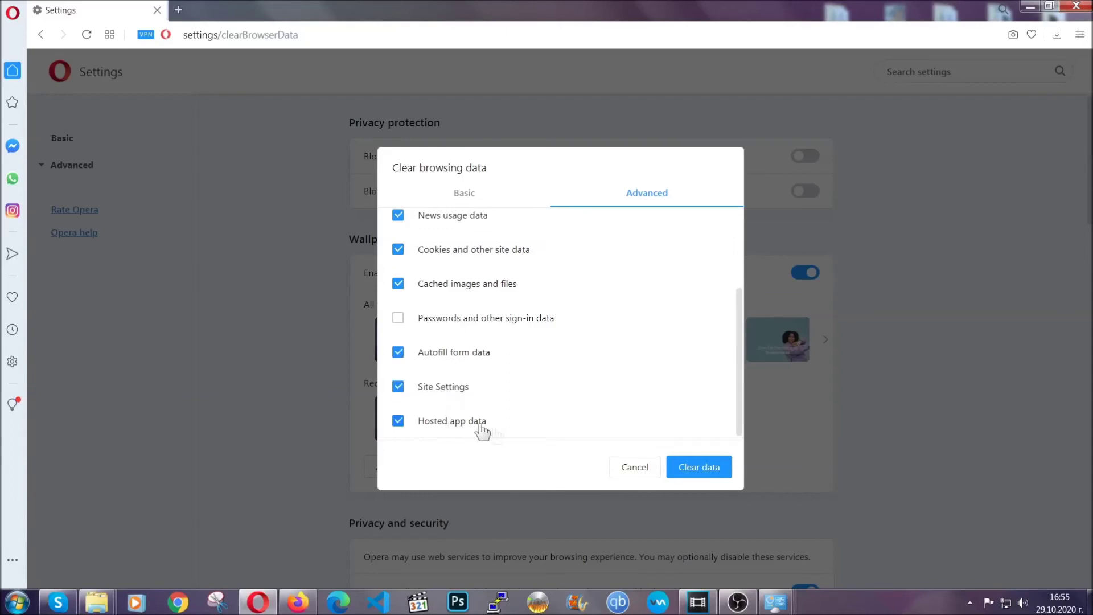
left_click(697, 474)
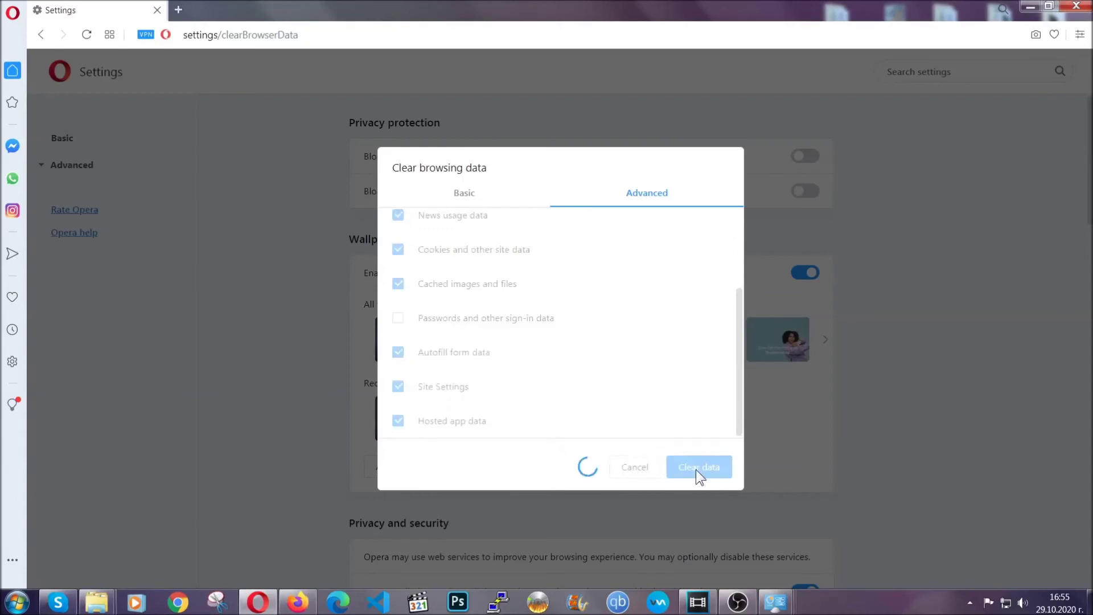